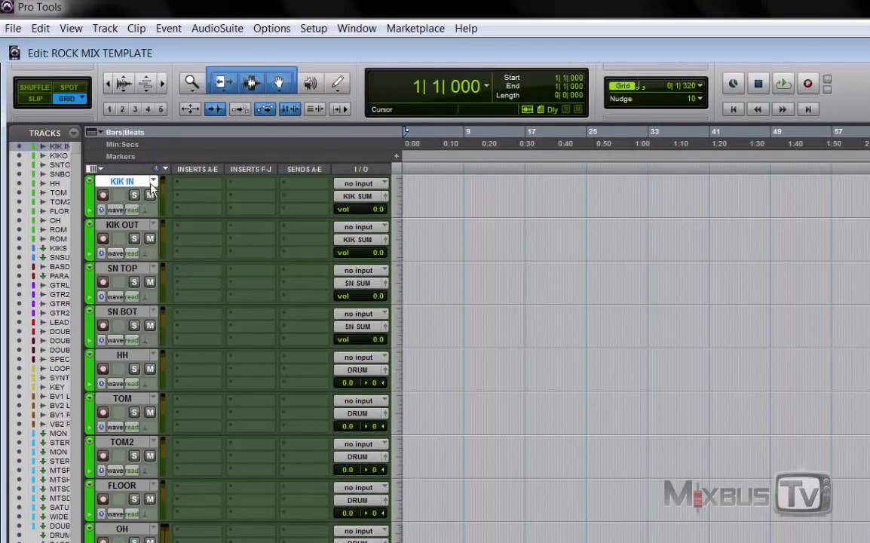
- Review the drum tracks, the KIK SUM and SN SUM tracks, and the bass tracks, selecting KIK SUM and PARALELLBAS along the way
scroll(136, 434, "down", 6)
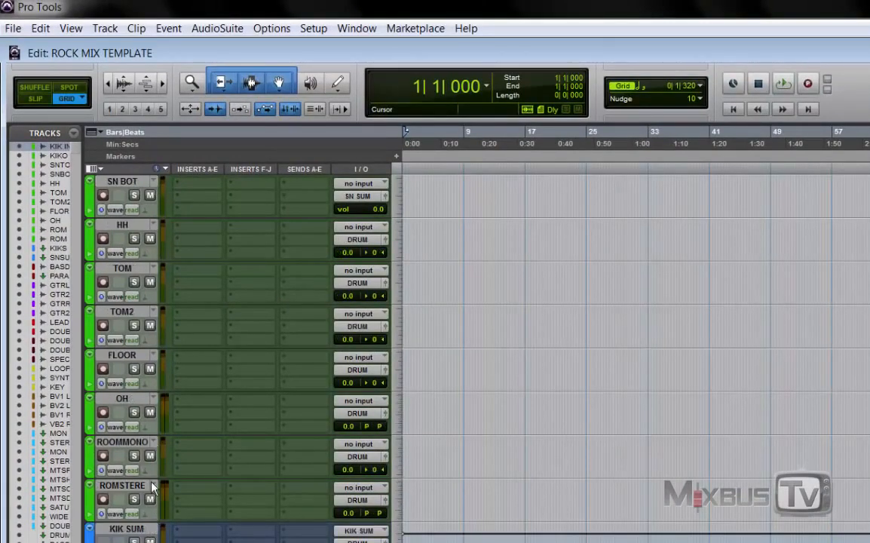
left_click(136, 444)
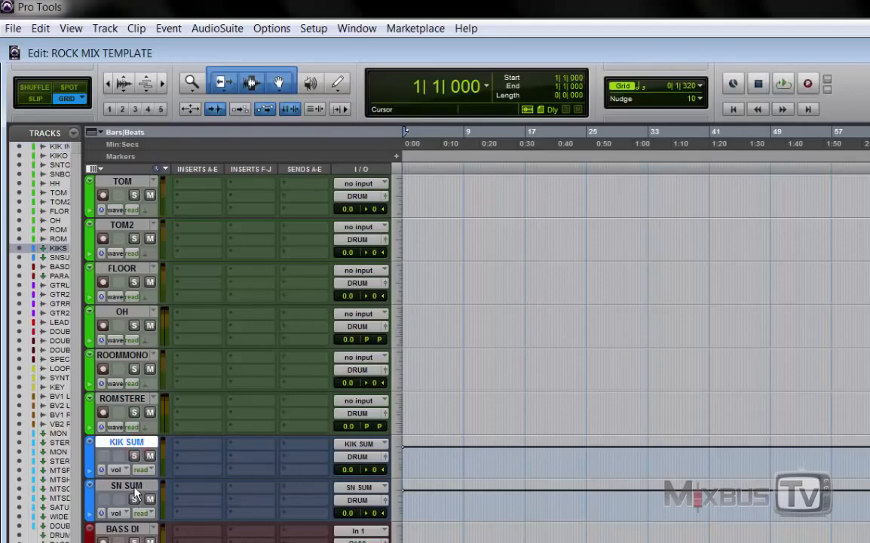
scroll(135, 488, "down", 3)
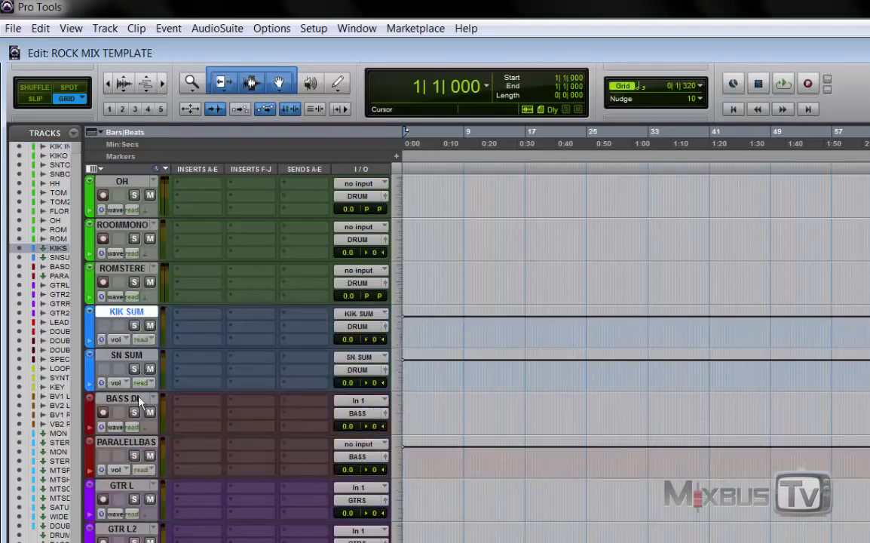
left_click(136, 442)
scroll(136, 446, "down", 1)
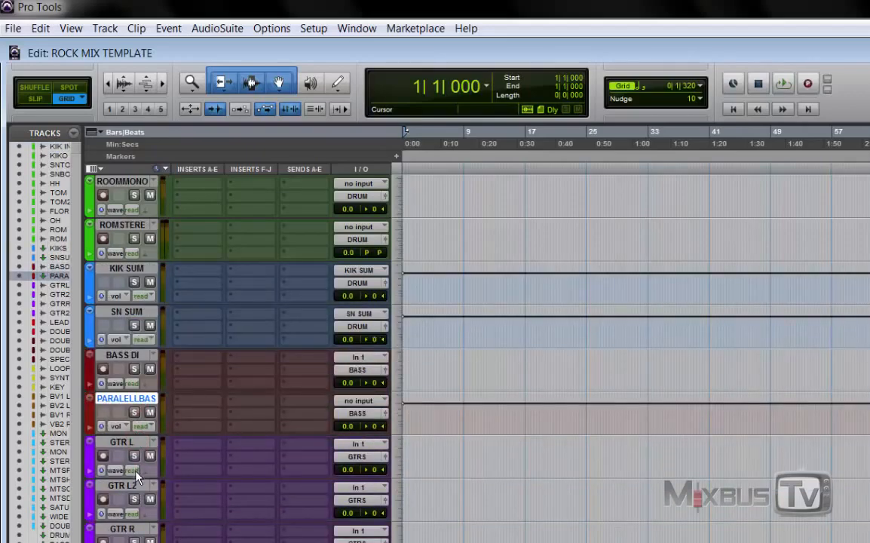
- Select the LEAD VOX track and review the guitar, vocal, loop, synth, key, backing vocal and effects tracks
scroll(135, 468, "down", 3)
left_click(136, 486)
scroll(135, 467, "down", 4)
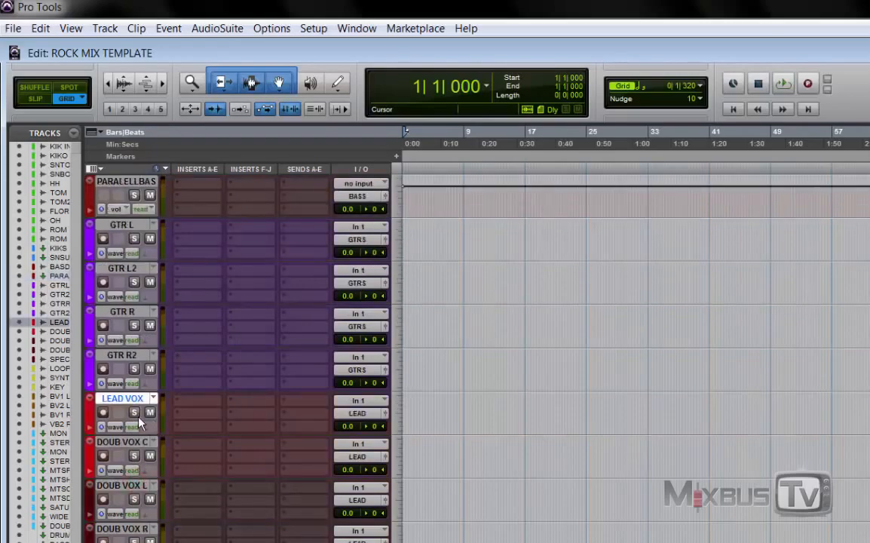
scroll(137, 433, "down", 3)
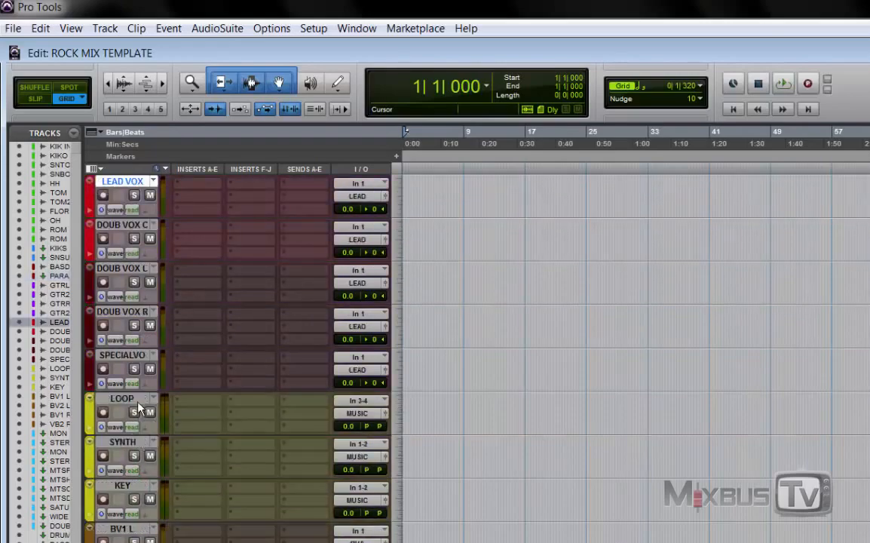
scroll(138, 414, "down", 3)
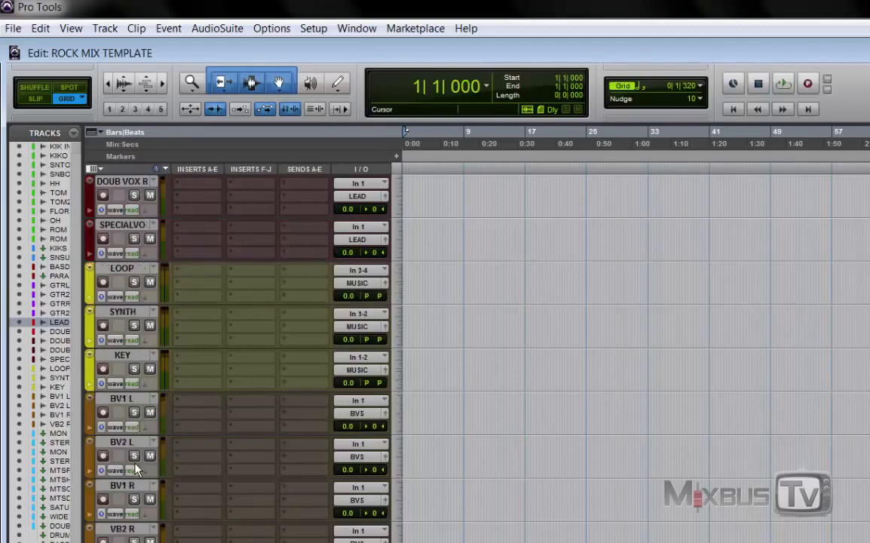
scroll(137, 483, "down", 2)
scroll(137, 487, "down", 9)
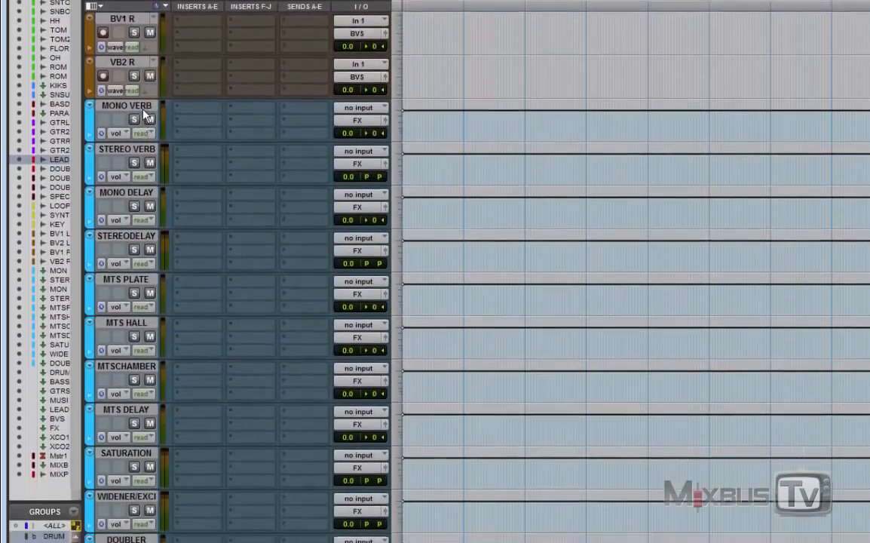
scroll(142, 99, "down", 6)
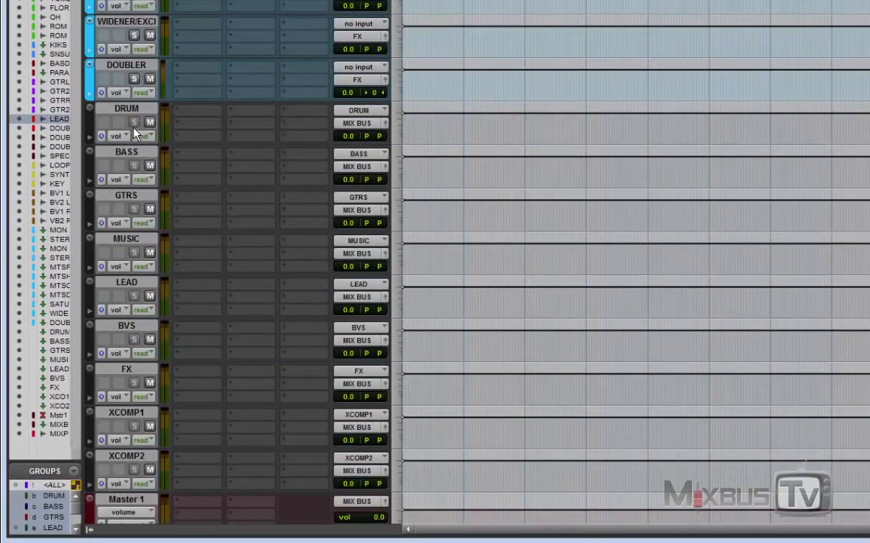
- Review the stem tracks by selecting DRUM and BASS, plus the XCOMP1 and XCOMP2 compression tracks
left_click(127, 109)
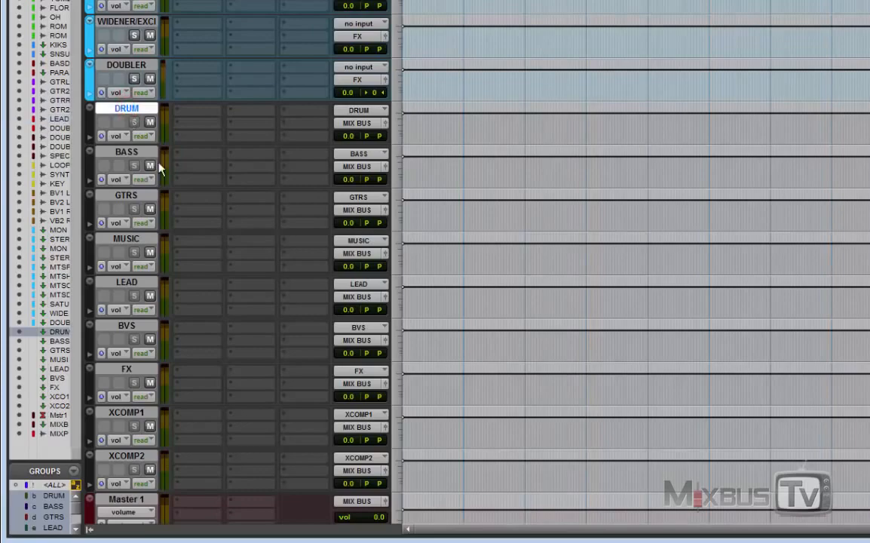
left_click(127, 151)
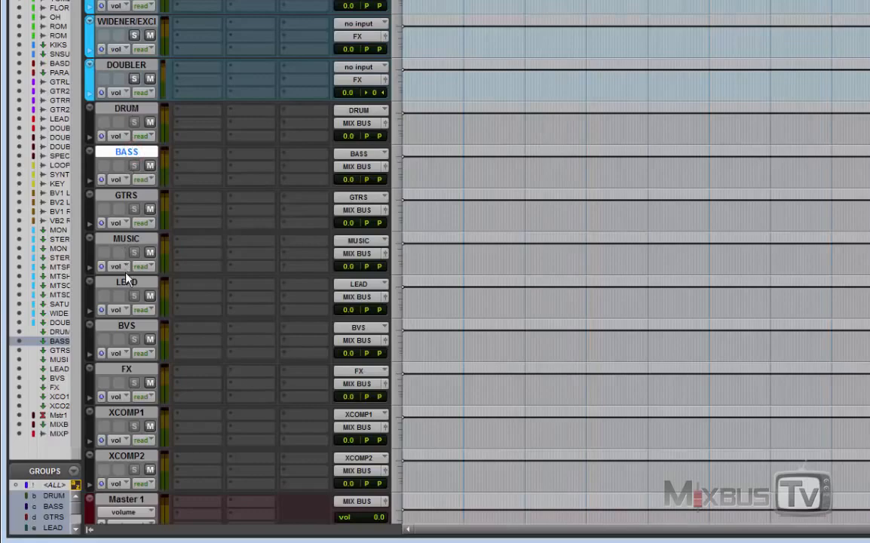
scroll(130, 340, "down", 2)
left_click(132, 328)
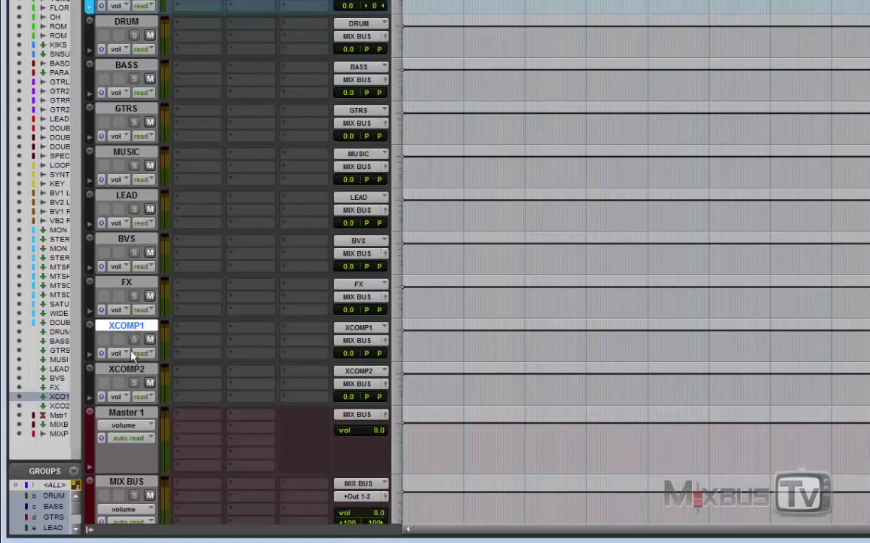
left_click(127, 368)
scroll(132, 362, "down", 2)
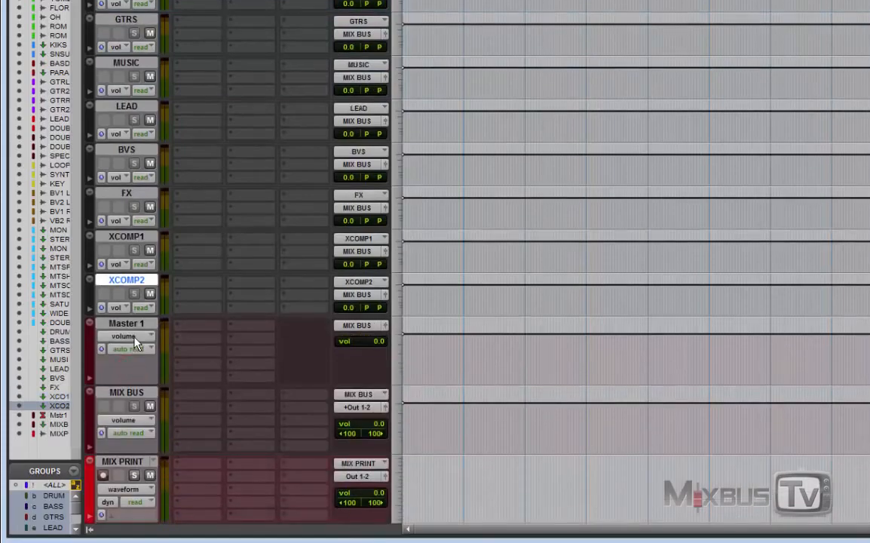
- Examine the final output tracks by selecting Master 1, MIX BUS and MIX PRINT in turn
left_click(142, 324)
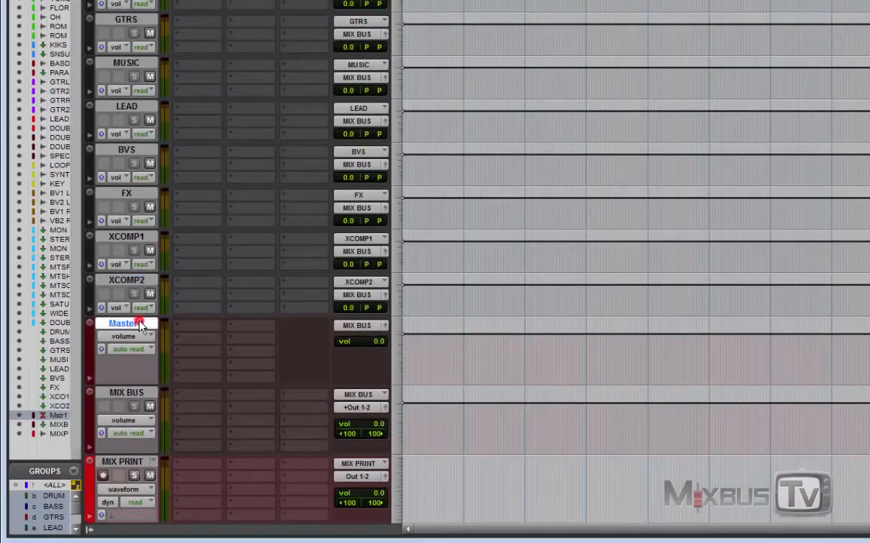
left_click(135, 401)
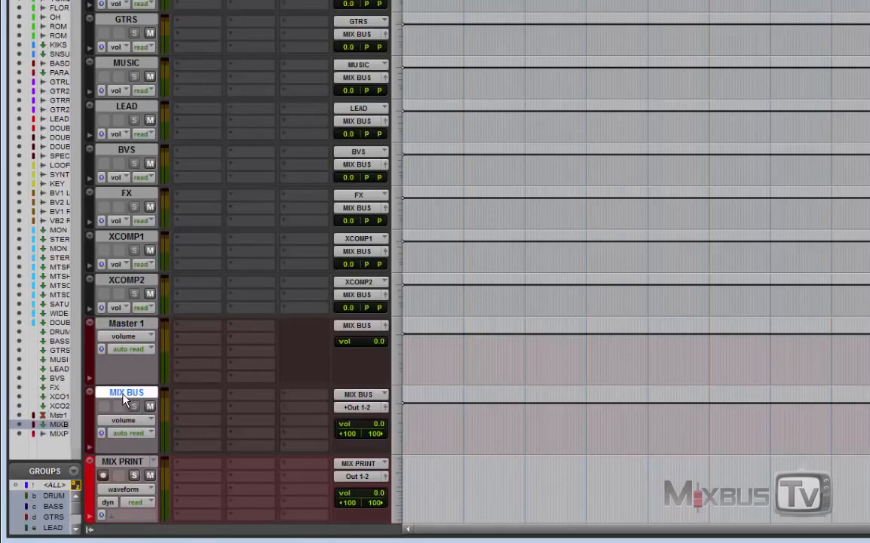
left_click(128, 461)
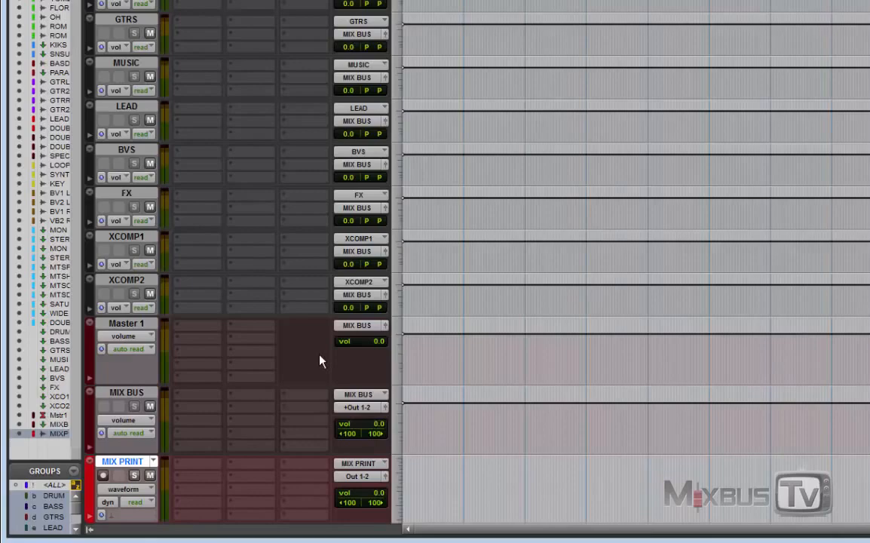
- Switch to the Mix window and select the BASS DI and parallel bass channels together
key("ctrl+equal")
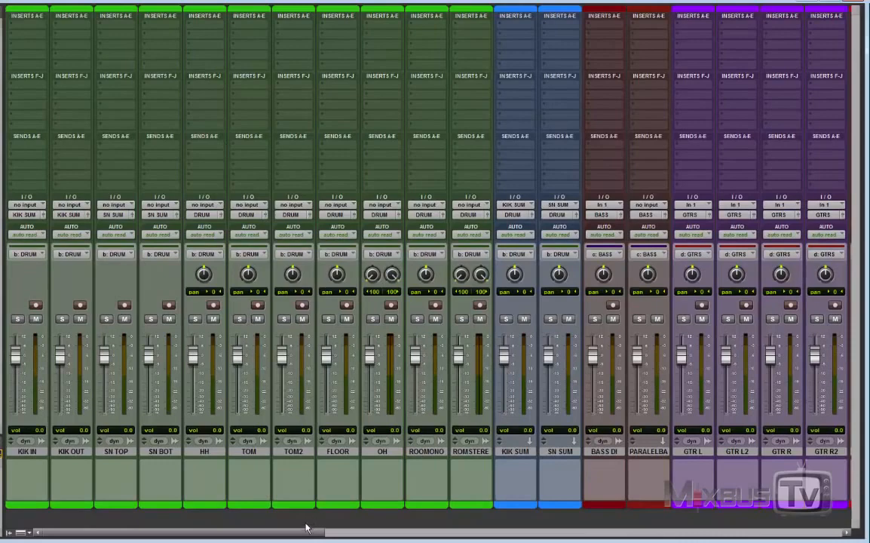
left_click(659, 452)
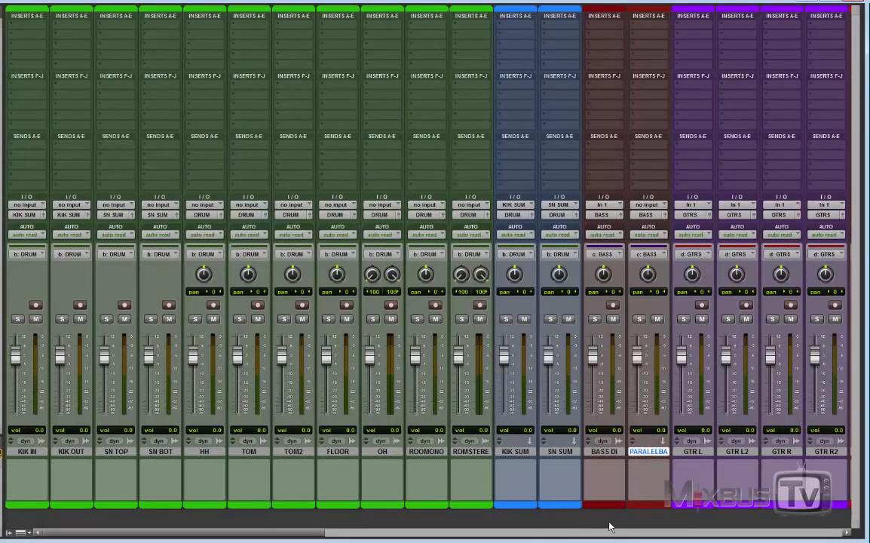
left_click(606, 451, "shift")
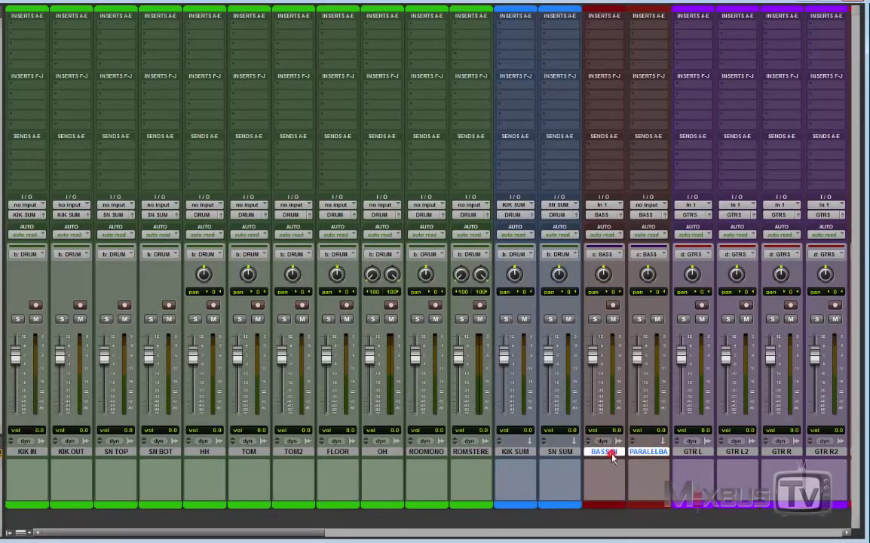
- Examine the remaining mixer channels from the guitars through the vocals, effects and stems to MIX PRINT
left_click_drag(306, 537, 473, 537)
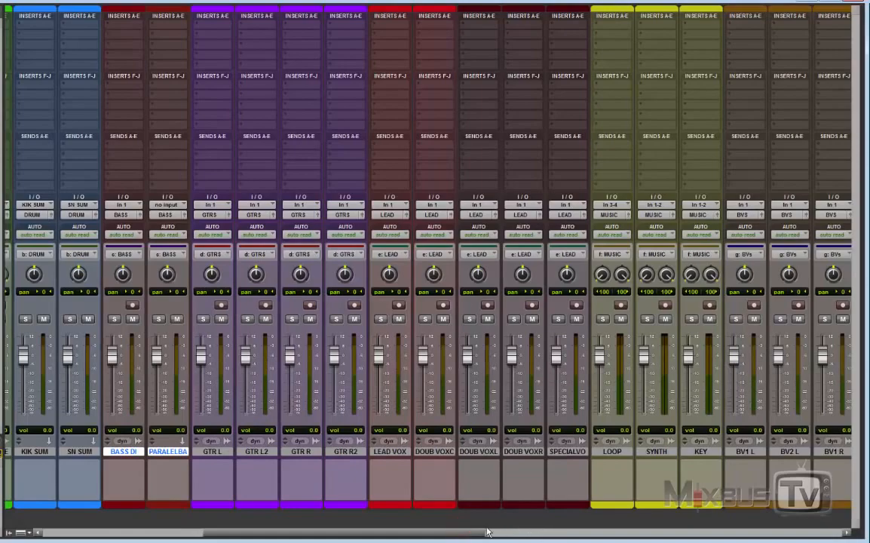
left_click_drag(460, 533, 638, 531)
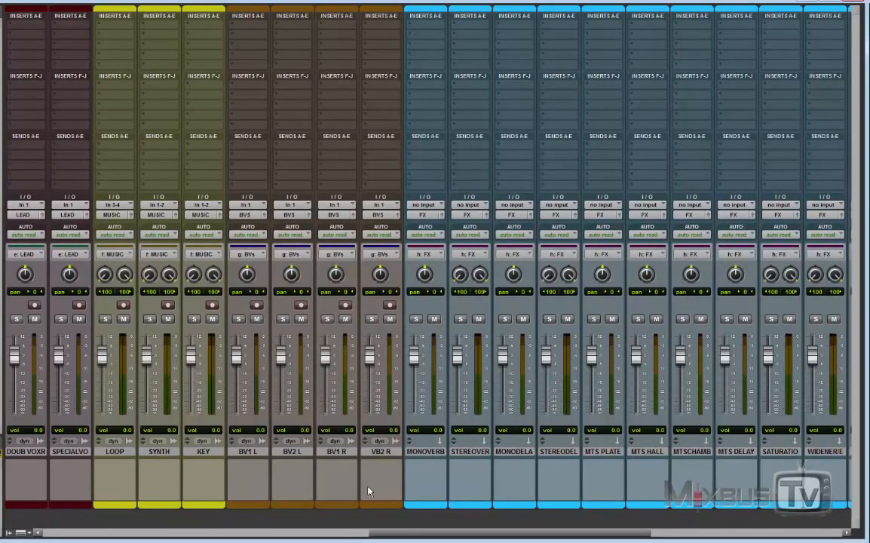
left_click_drag(392, 533, 435, 536)
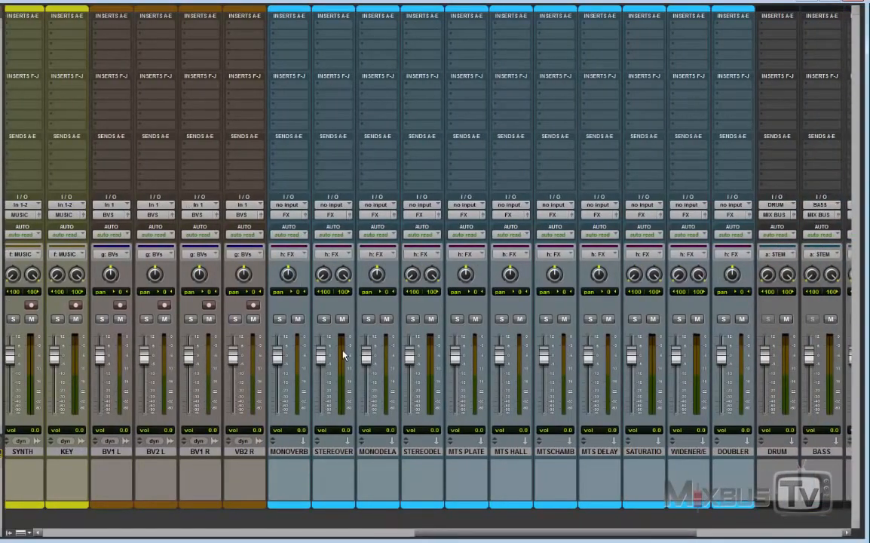
left_click_drag(443, 523, 535, 530)
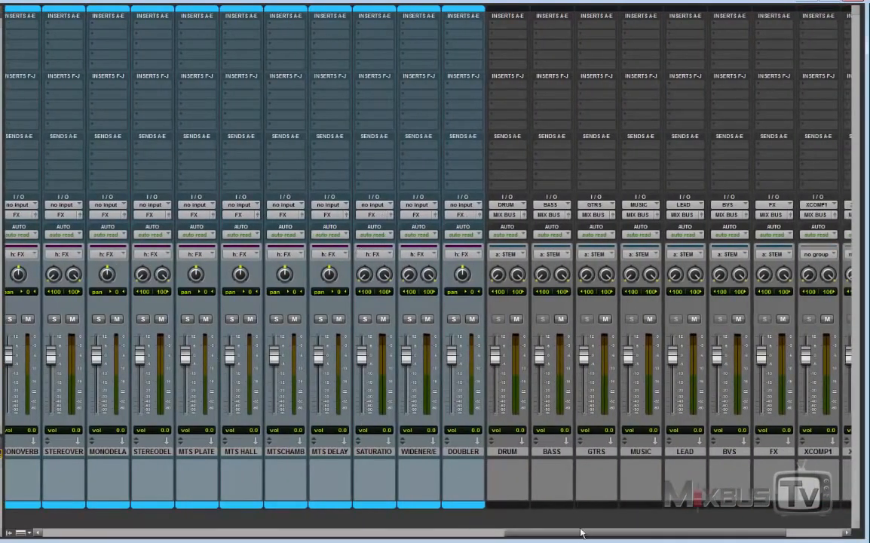
left_click_drag(583, 536, 675, 529)
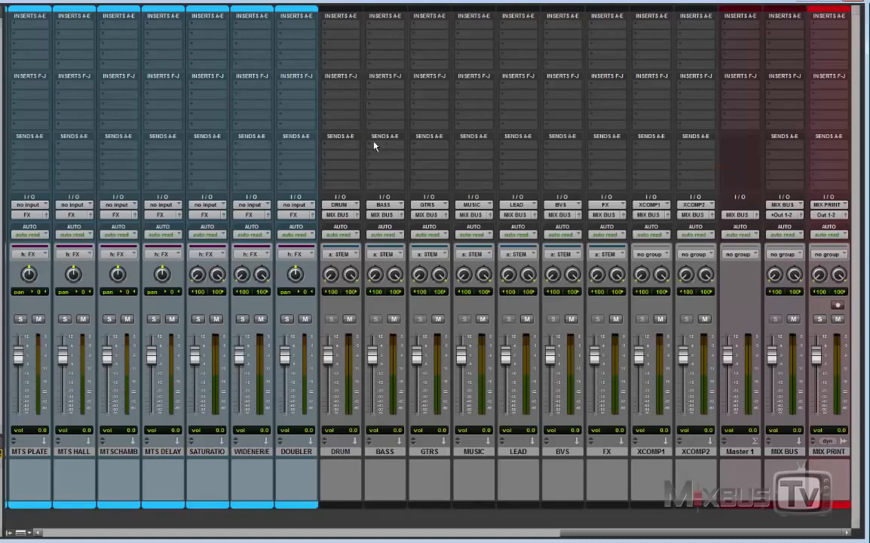
- Select the DRUM, BASS, GTRS and MUSIC stem channels in turn, ending on DRUM
left_click(341, 451)
left_click(384, 451)
left_click(428, 451)
left_click(474, 452)
left_click(341, 450)
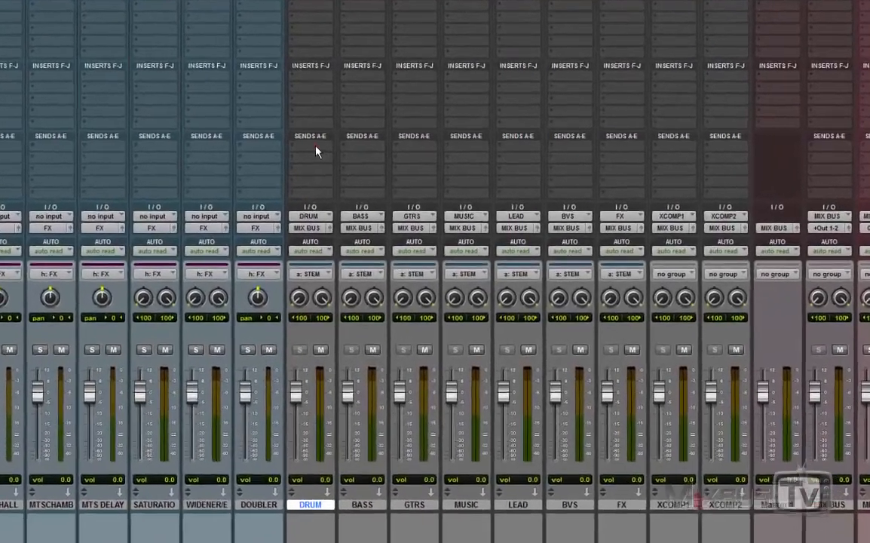
- Examine the bus destinations available for the first send on the DRUM stem channel
left_click(332, 148)
mouse_move(352, 181)
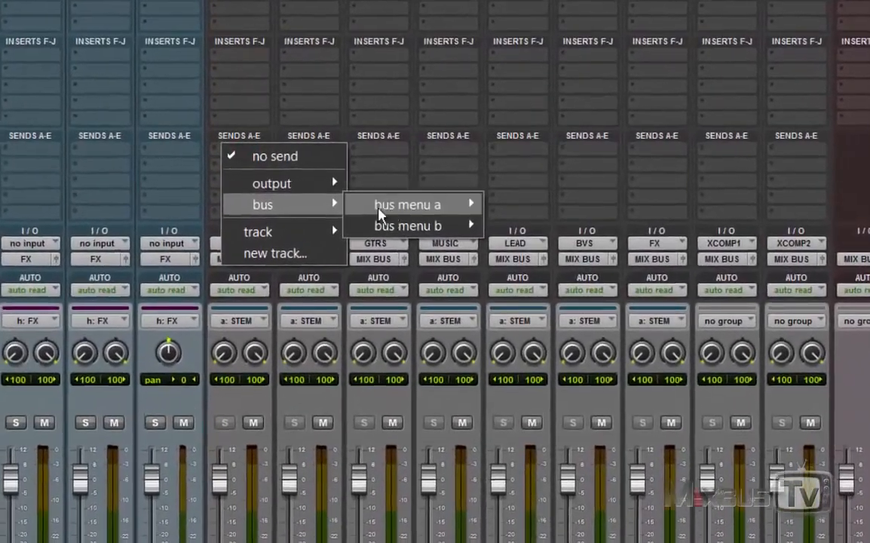
mouse_move(414, 226)
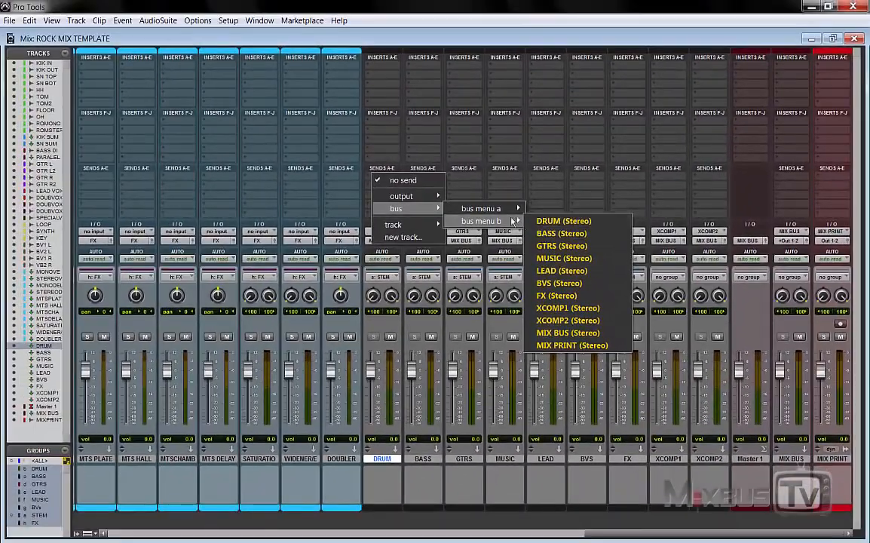
mouse_move(475, 208)
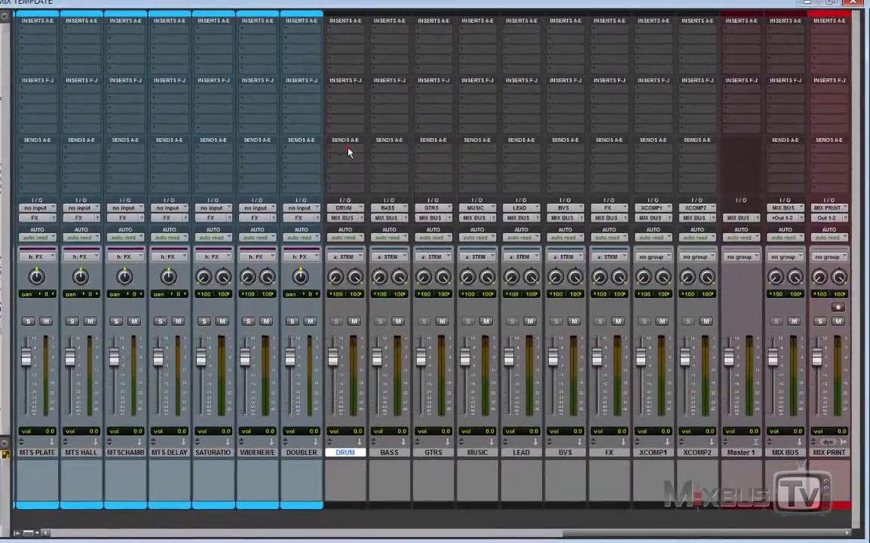
left_click(385, 190)
left_click(400, 183)
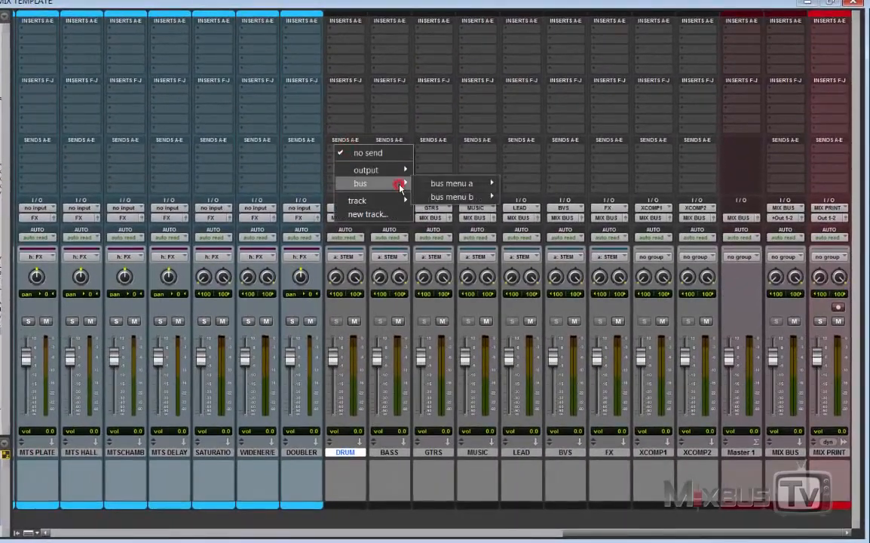
mouse_move(448, 198)
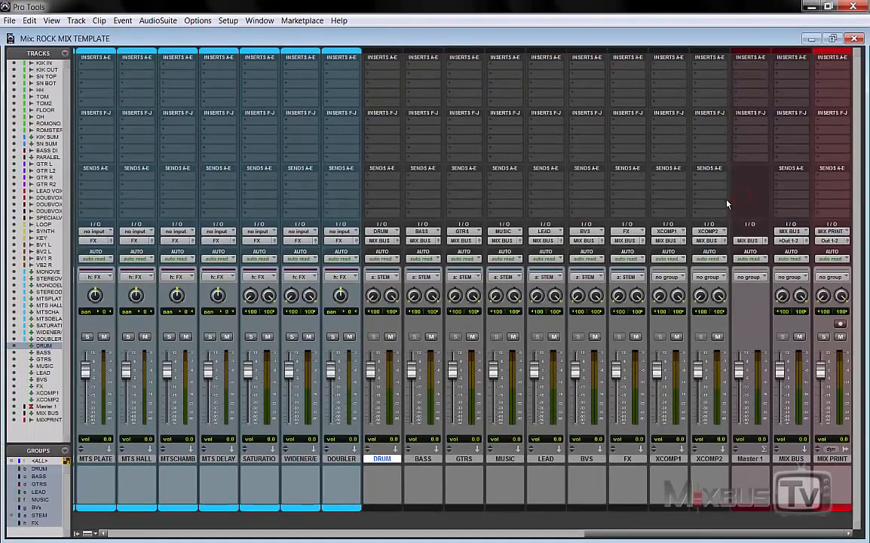
- Open the recent session HIPHOP MIX TEMPLATE, saving the changes to ROCK MIX TEMPLATE
left_click(9, 21)
mouse_move(87, 60)
left_click(166, 71)
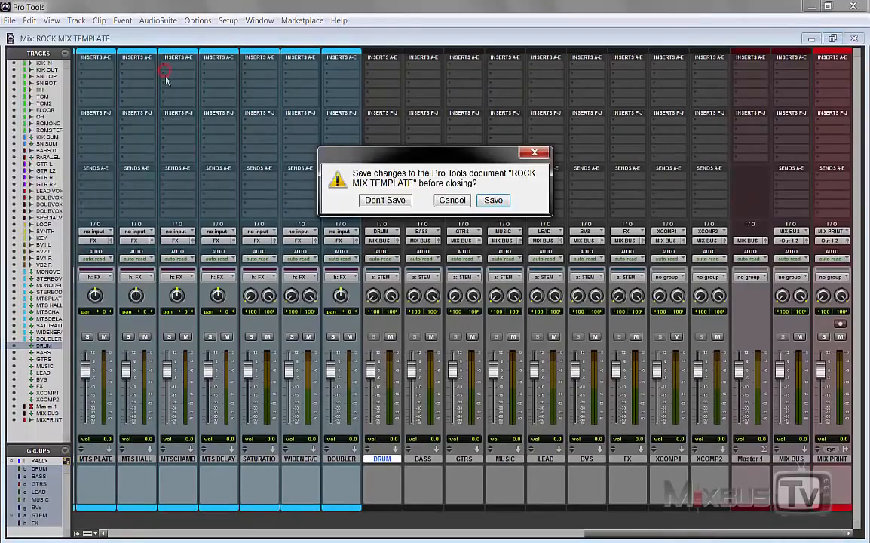
left_click(491, 201)
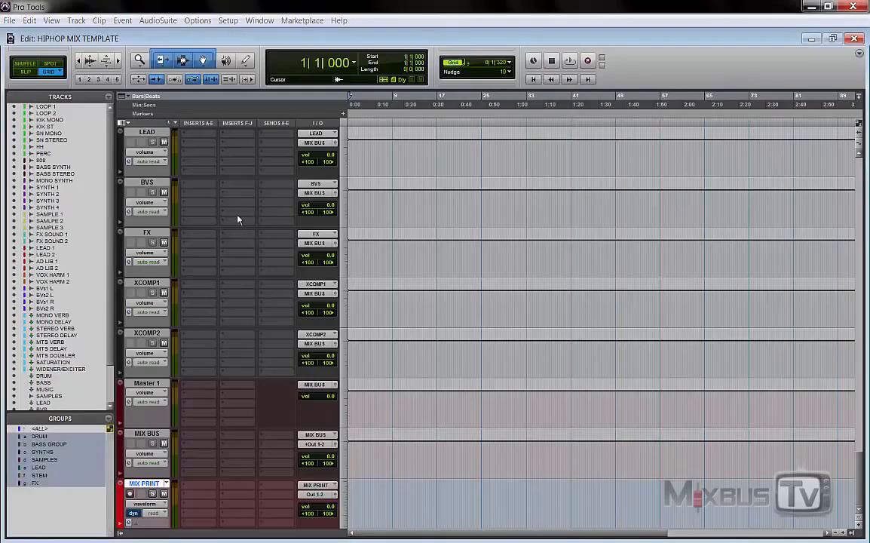
- Review the hip-hop template's stem, effects, sample and synth tracks in the Edit window, and show its Mix window
scroll(277, 412, "up", 10)
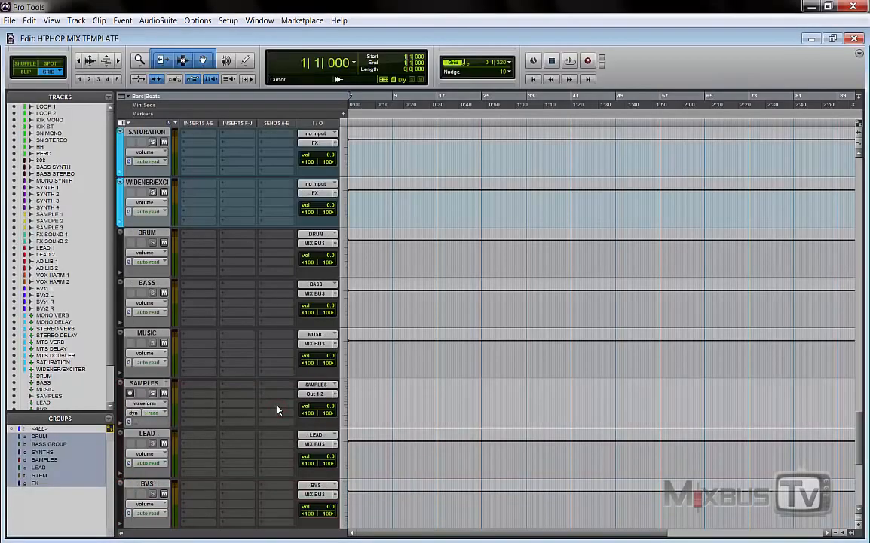
scroll(278, 410, "up", 3)
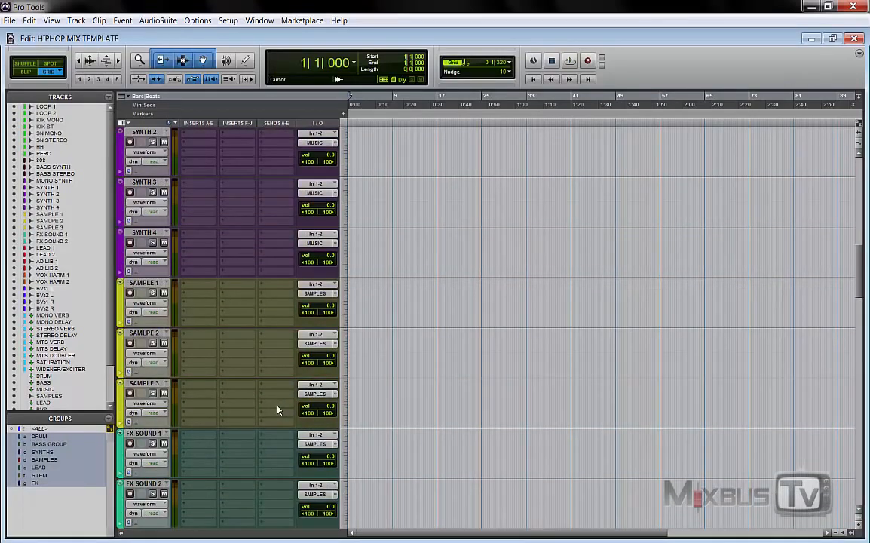
key("ctrl+equal")
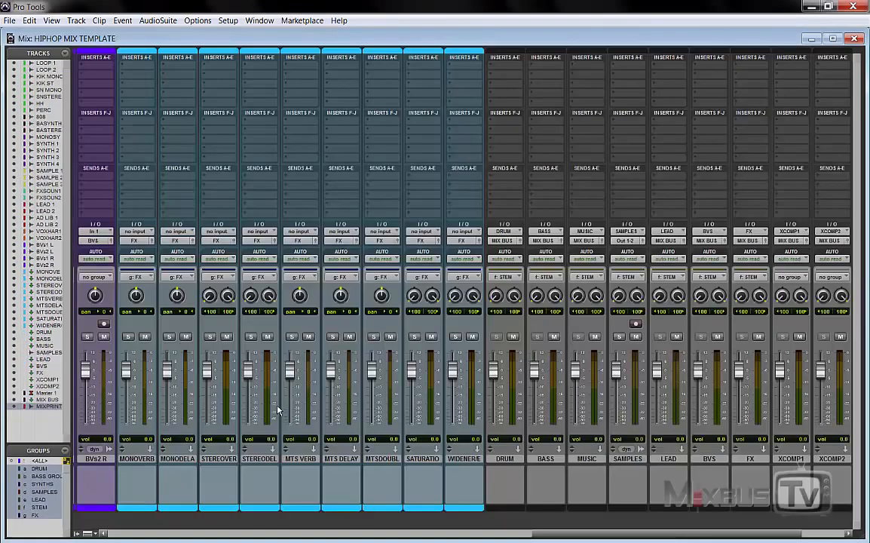
- Review the hip-hop template's mixer channels from LOOP 1 through MIX PRINT, and select the DRUM stem channel
left_click(344, 535)
left_click_drag(344, 535, 177, 523)
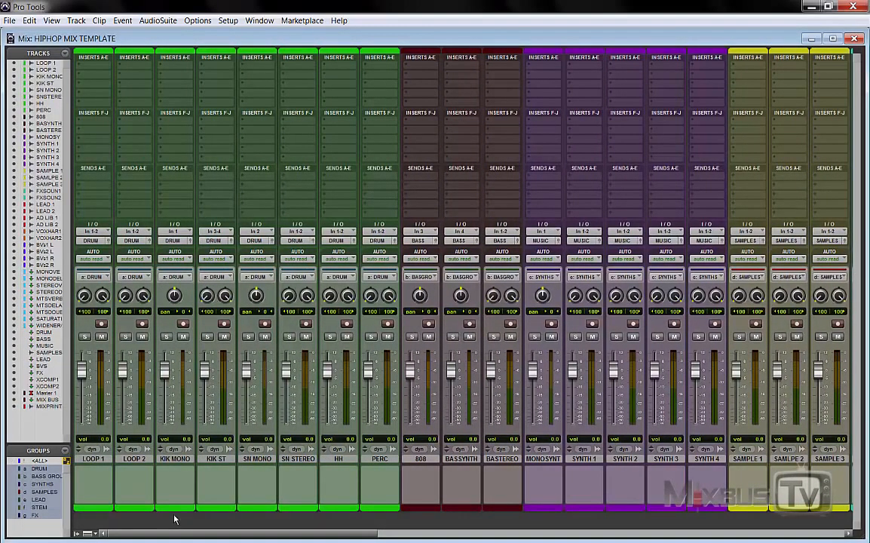
scroll(174, 518, "right", 3)
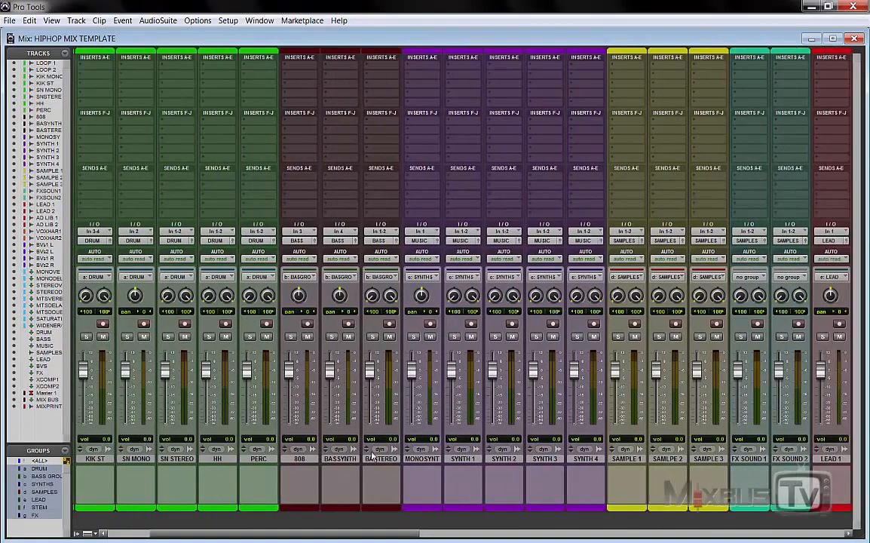
scroll(371, 457, "right", 4)
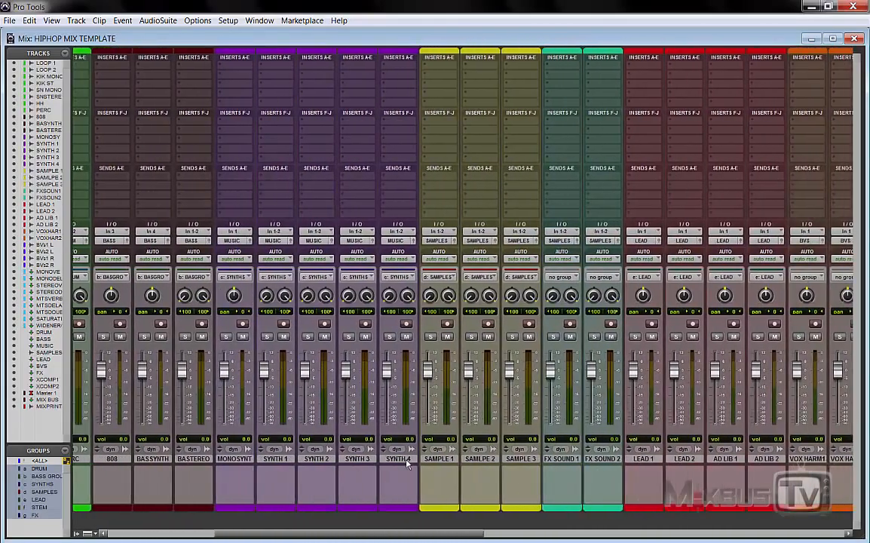
scroll(407, 463, "right", 5)
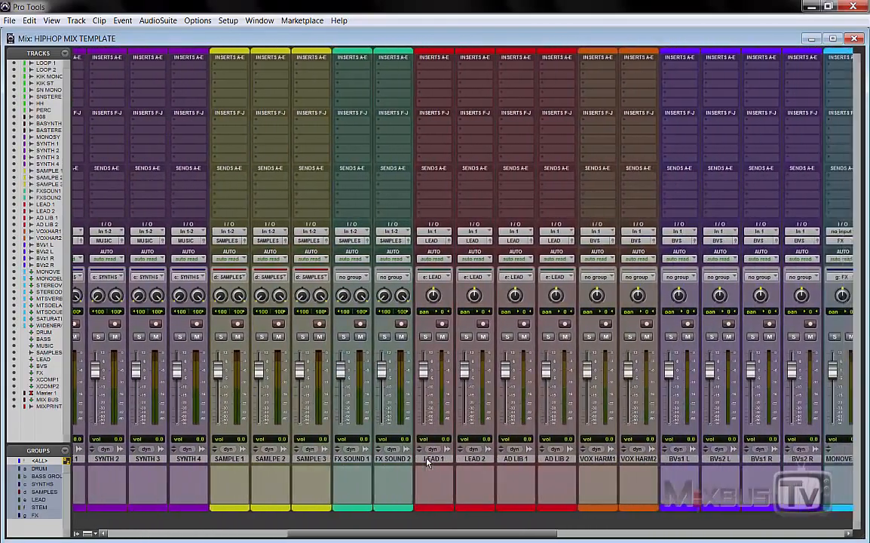
scroll(496, 461, "right", 5)
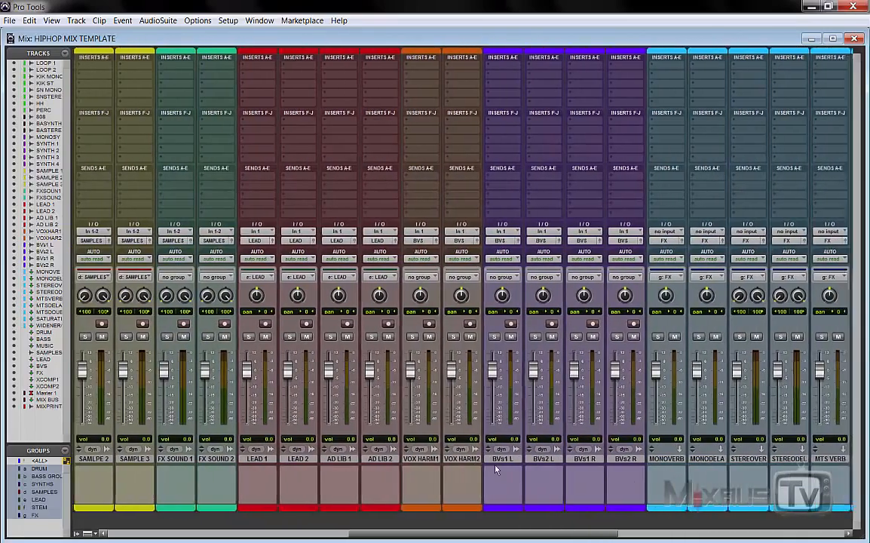
scroll(495, 467, "right", 2)
left_click_drag(482, 536, 677, 528)
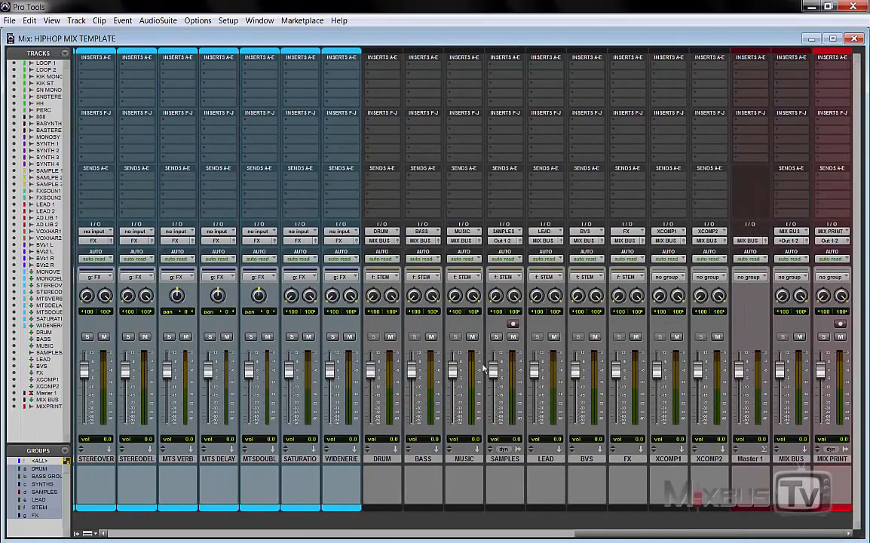
left_click(381, 459)
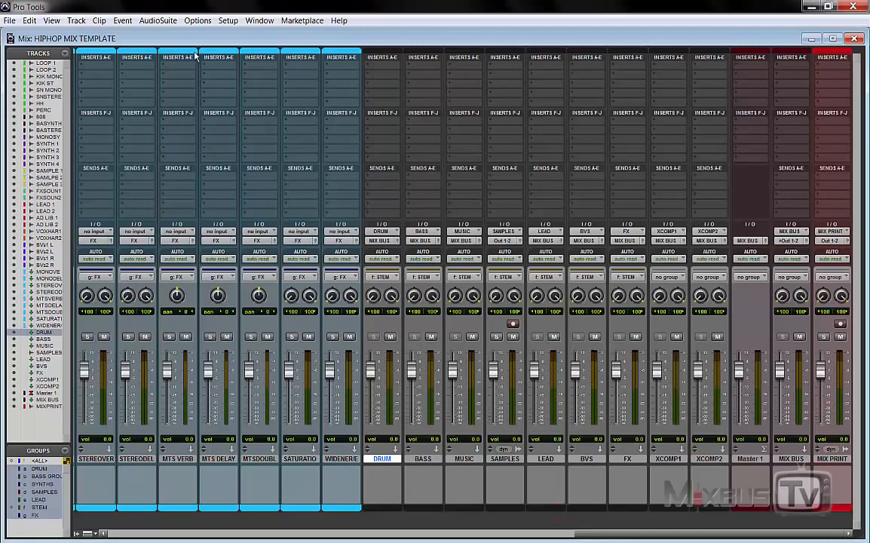
- Close the HIPHOP MIX TEMPLATE session, saving its changes
left_click(9, 22)
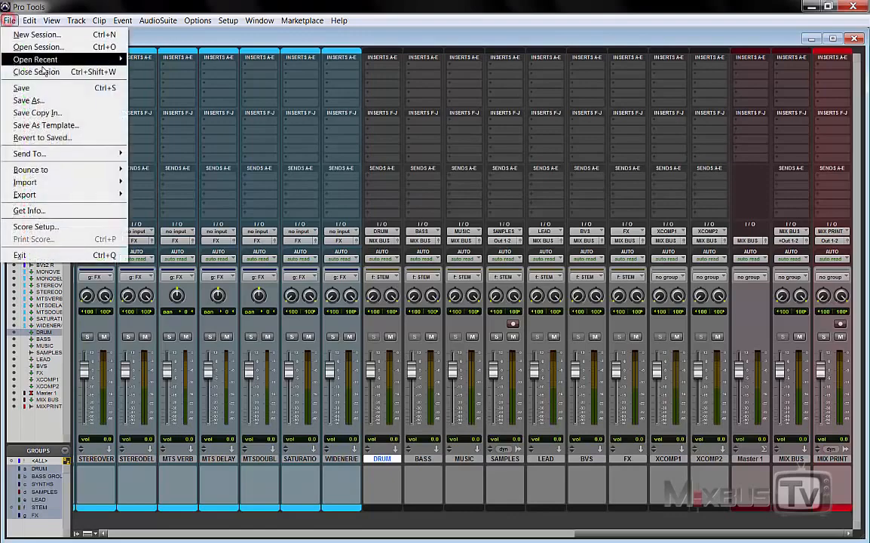
left_click(45, 71)
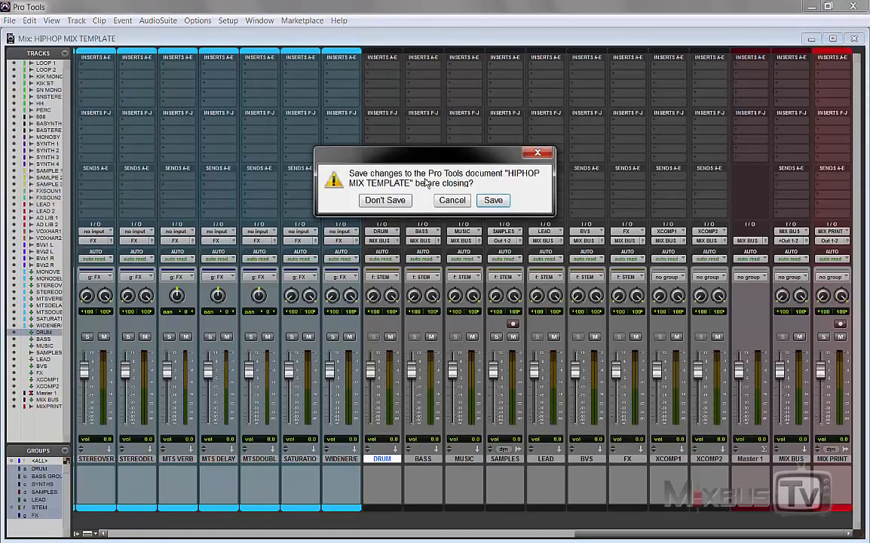
left_click(494, 199)
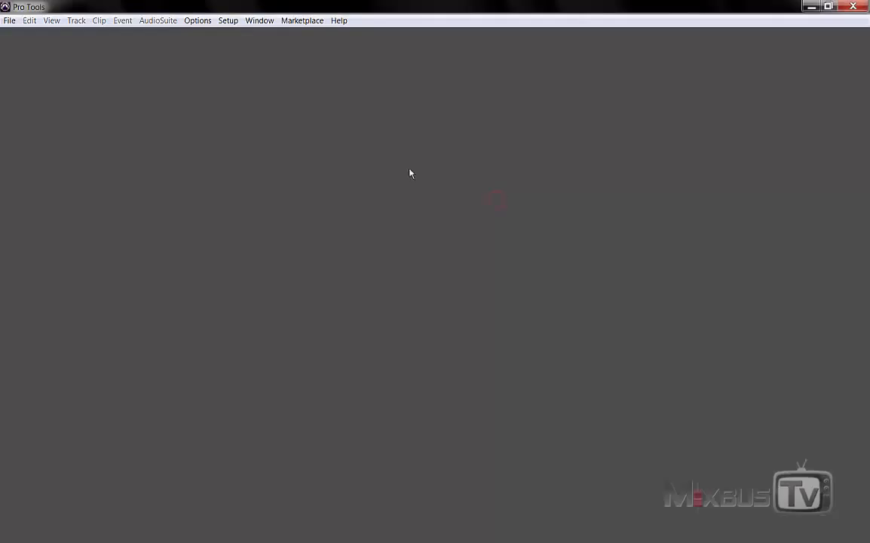
- Create a blank 24-bit, 44.1 kHz BWF (.WAV) session named test in the Mixes for tutorials folder
left_click(5, 20)
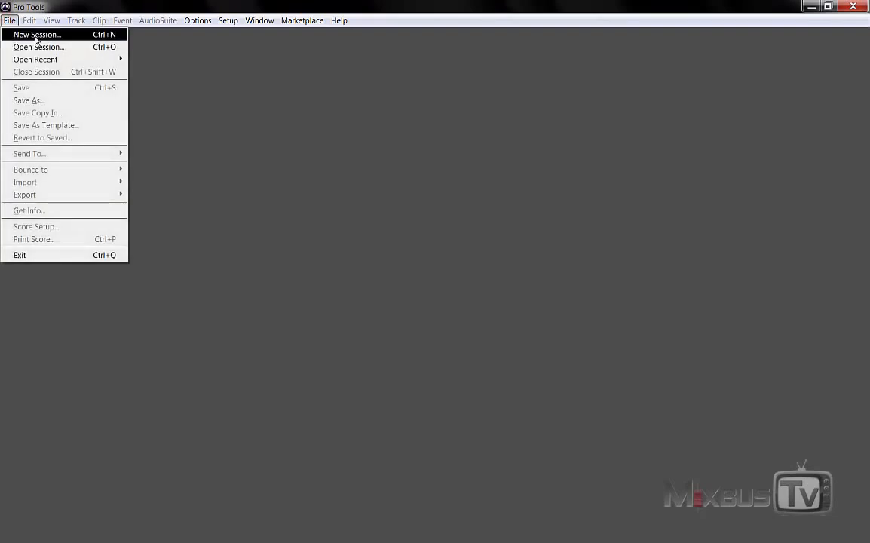
left_click(35, 36)
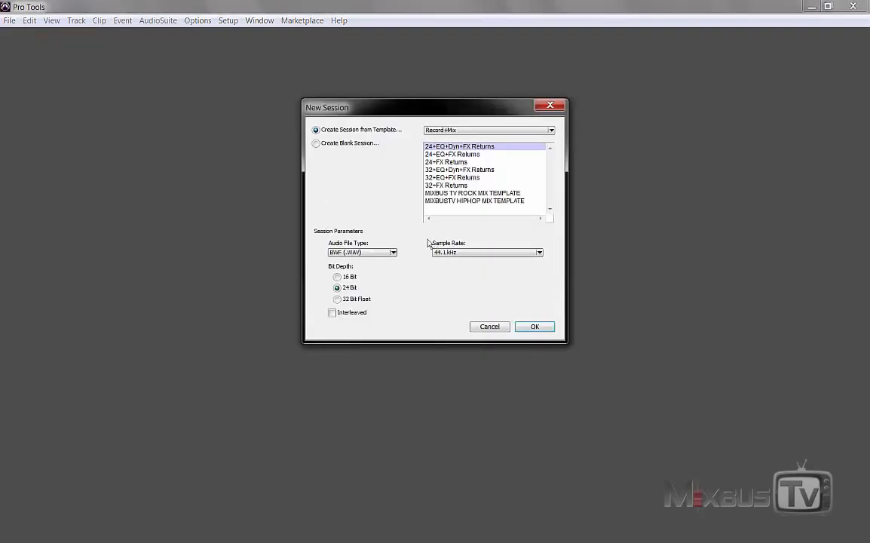
left_click(350, 143)
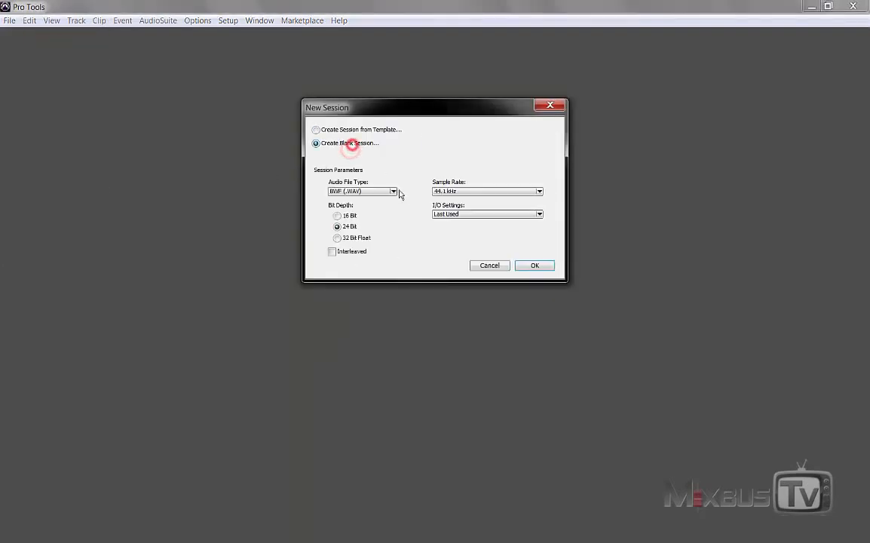
left_click(534, 265)
type("bus")
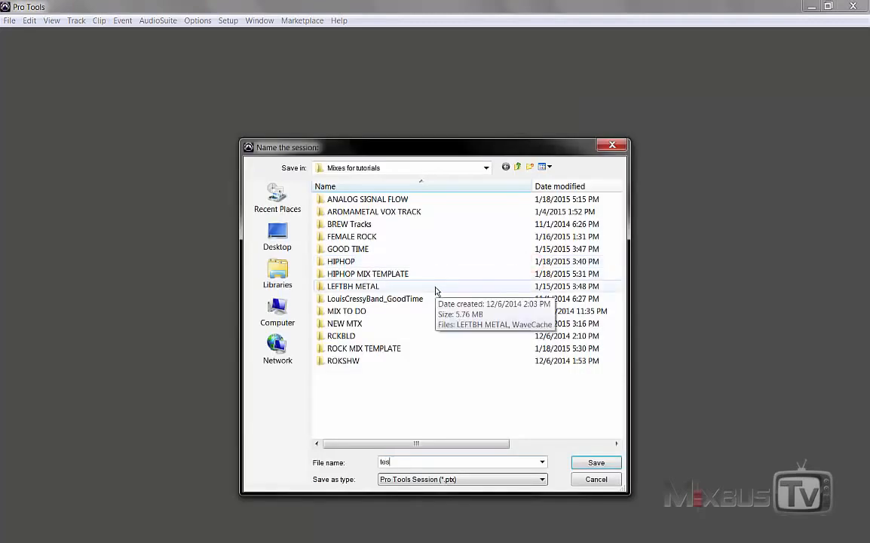
key("Return")
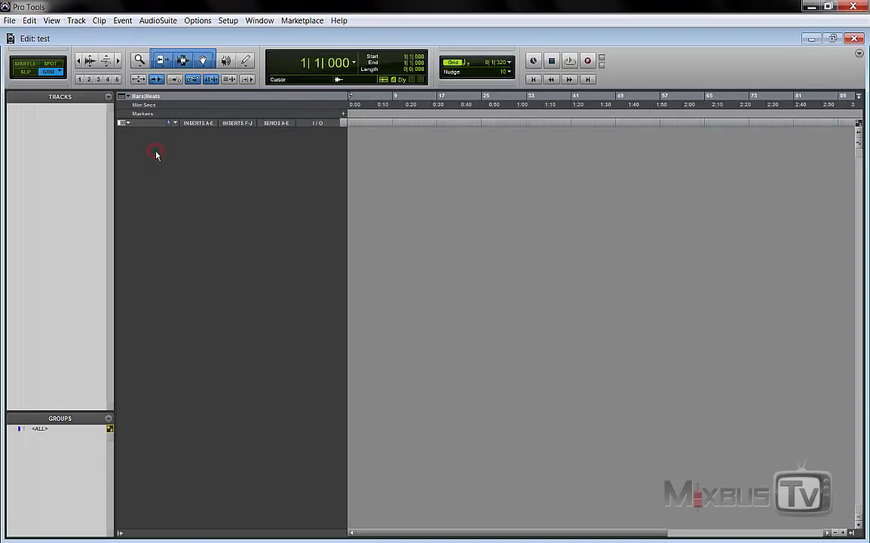
- Create four mono audio tracks and one stereo audio track, and show them deselected in the Mix window
left_click(76, 20)
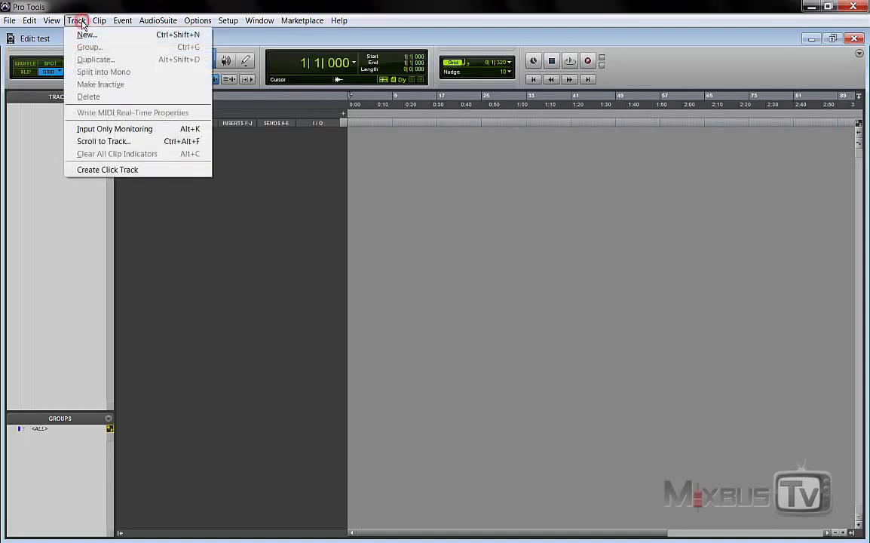
left_click(87, 35)
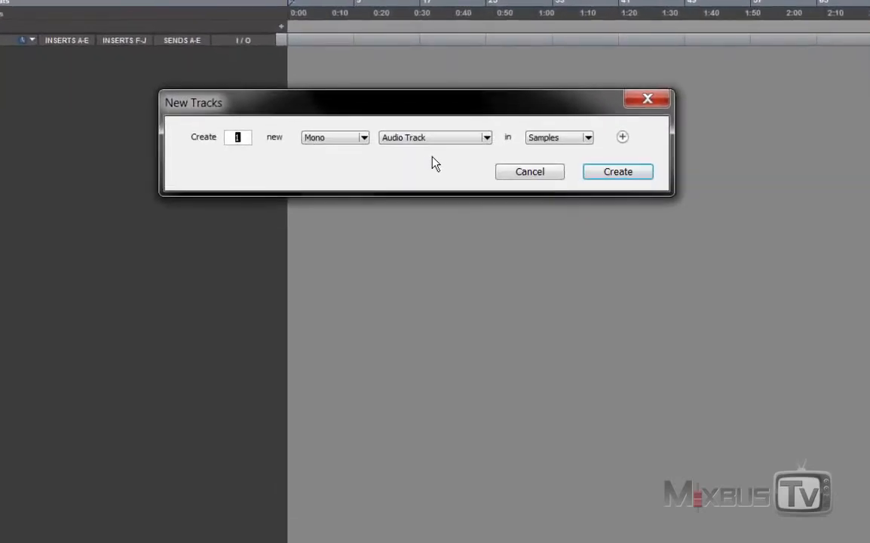
left_click(437, 144)
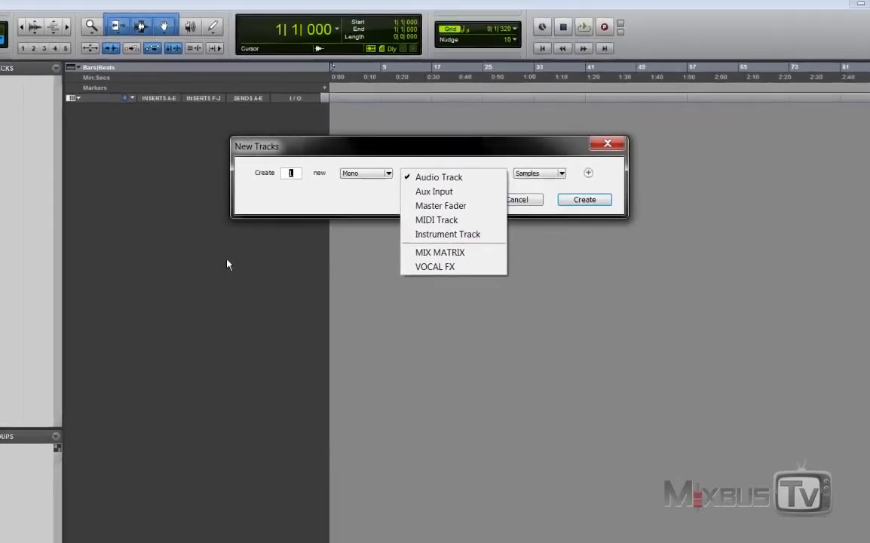
left_click(156, 251)
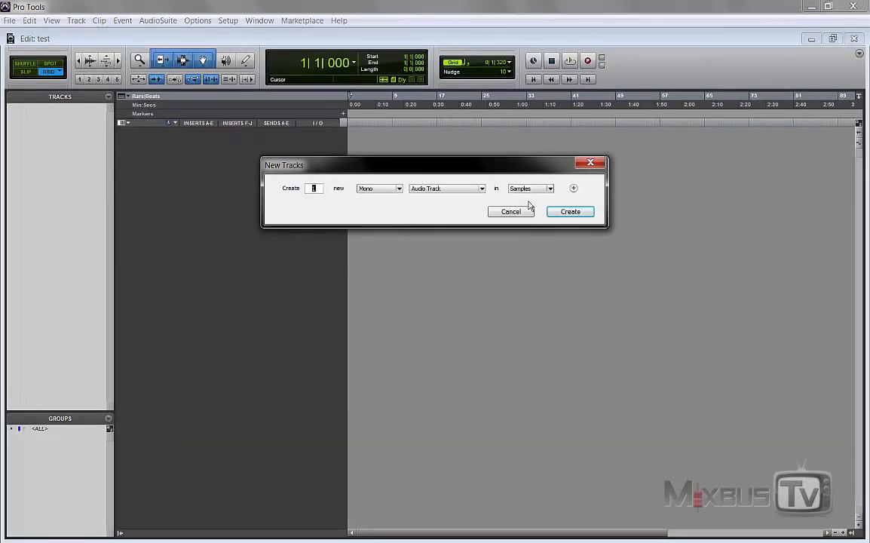
type("4")
left_click(573, 188)
left_click(379, 205)
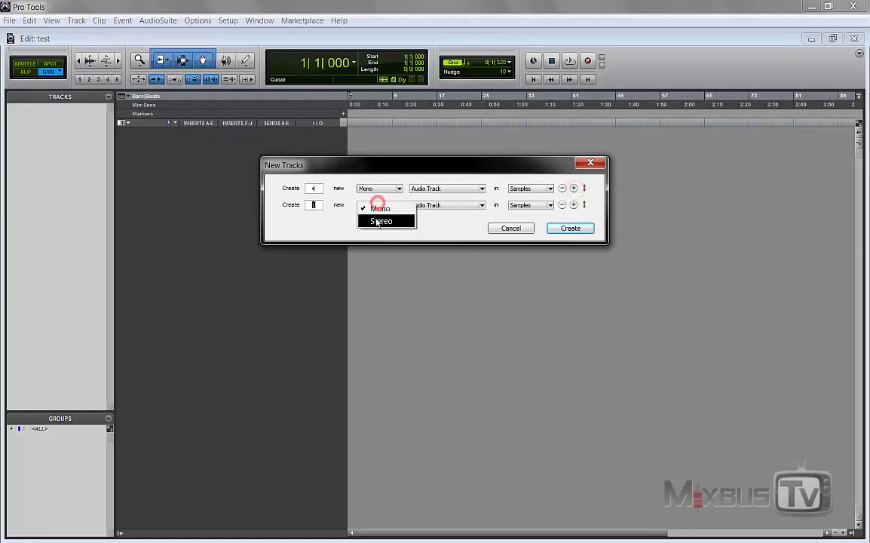
left_click(380, 221)
left_click(579, 229)
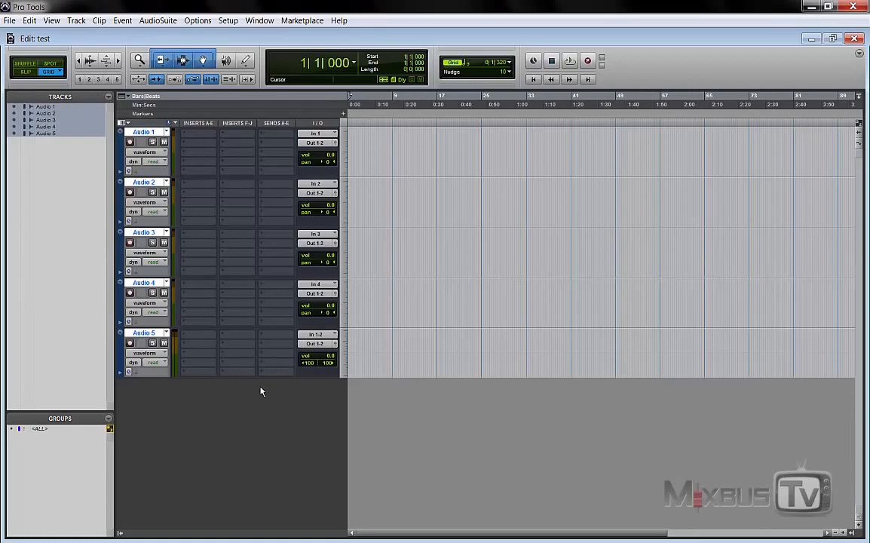
left_click(230, 388)
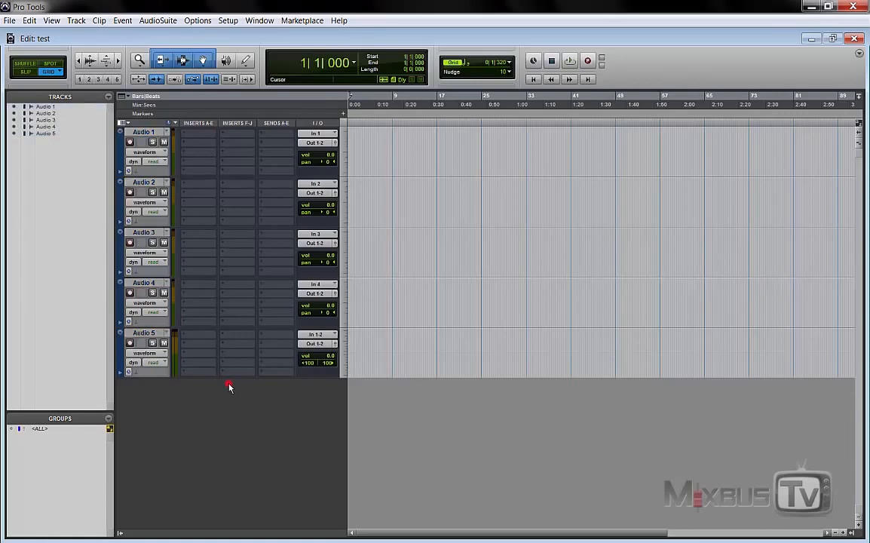
key("ctrl+equal")
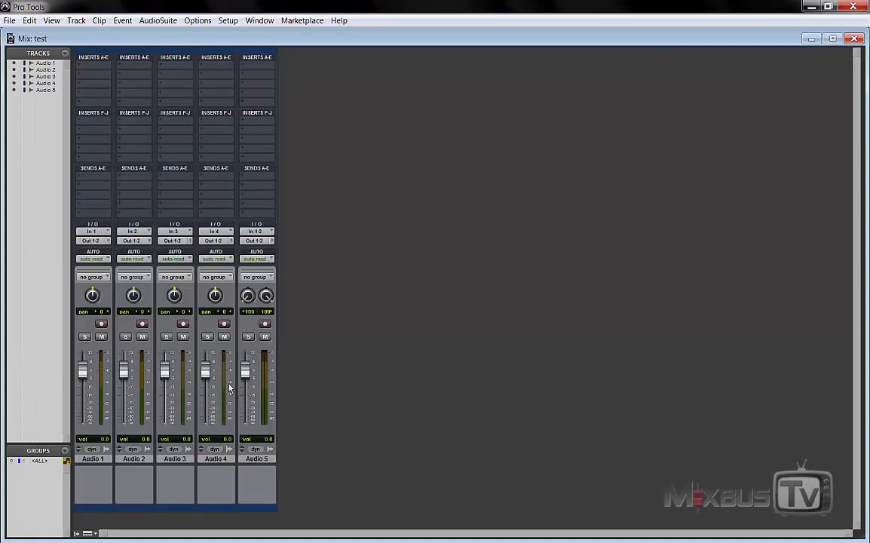
- Add one set of new tracks from the MIX MATRIX track preset
left_click(76, 21)
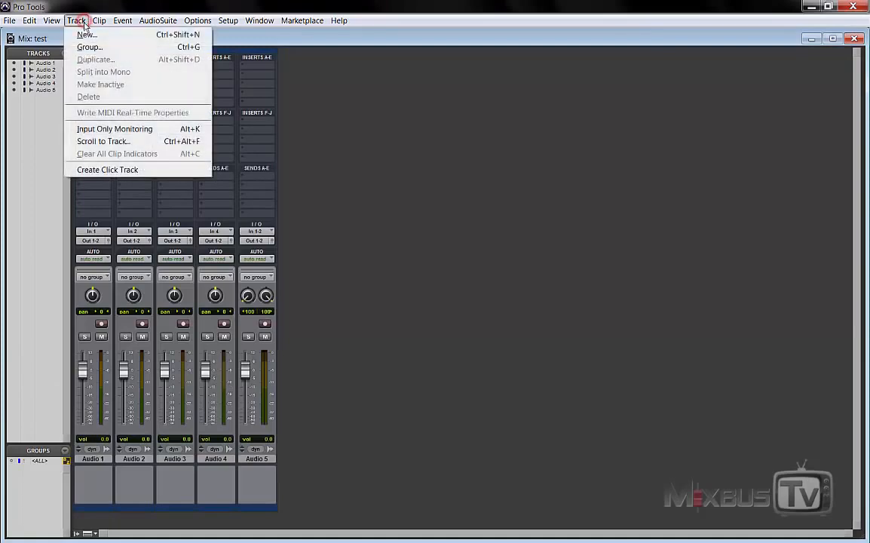
left_click(83, 34)
left_click(435, 188)
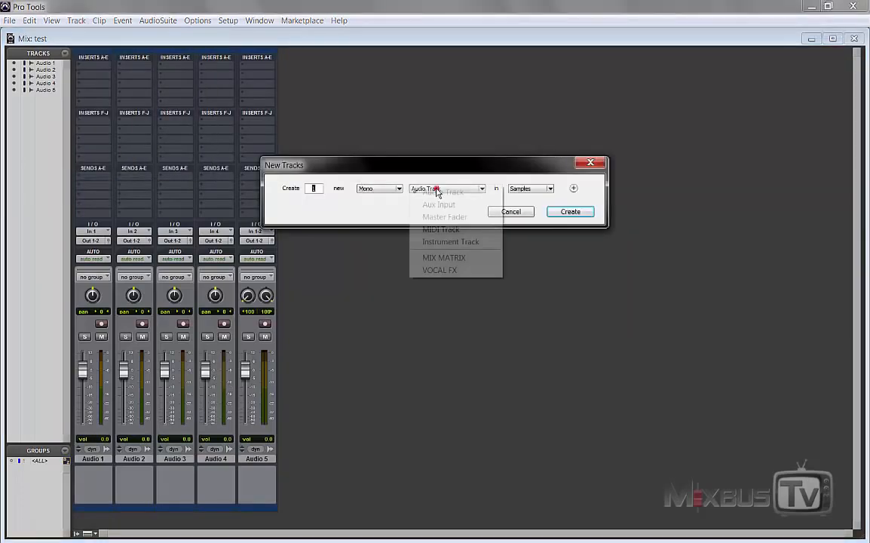
left_click(480, 258)
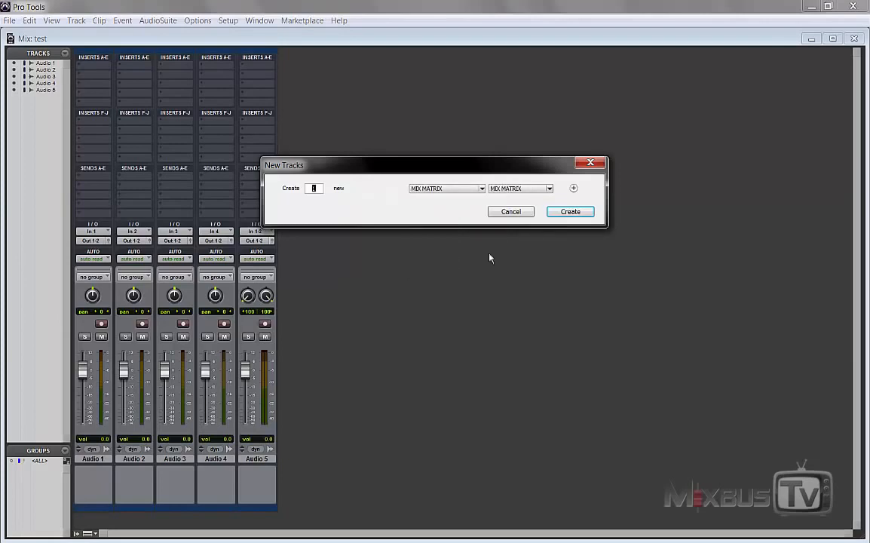
left_click(570, 212)
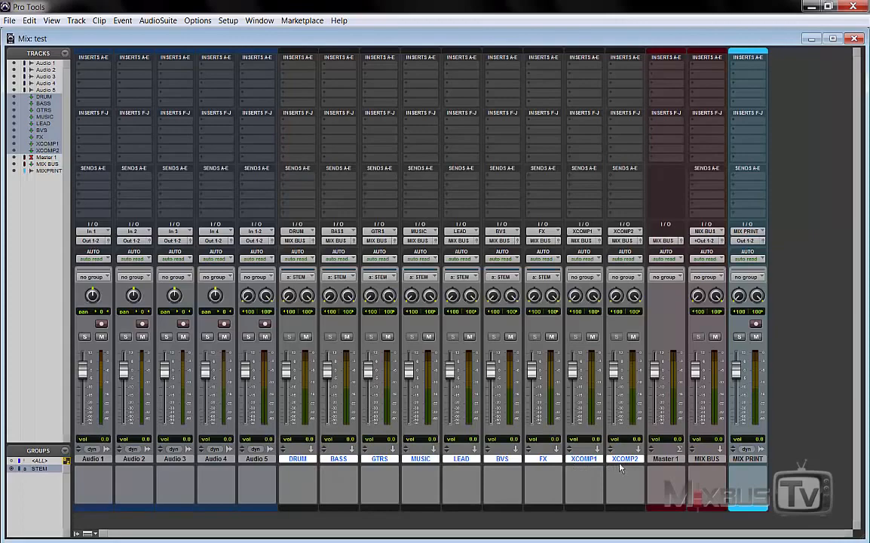
- Select the Master 1, MIX BUS and MIX PRINT channels in turn
left_click(669, 460)
left_click(707, 459)
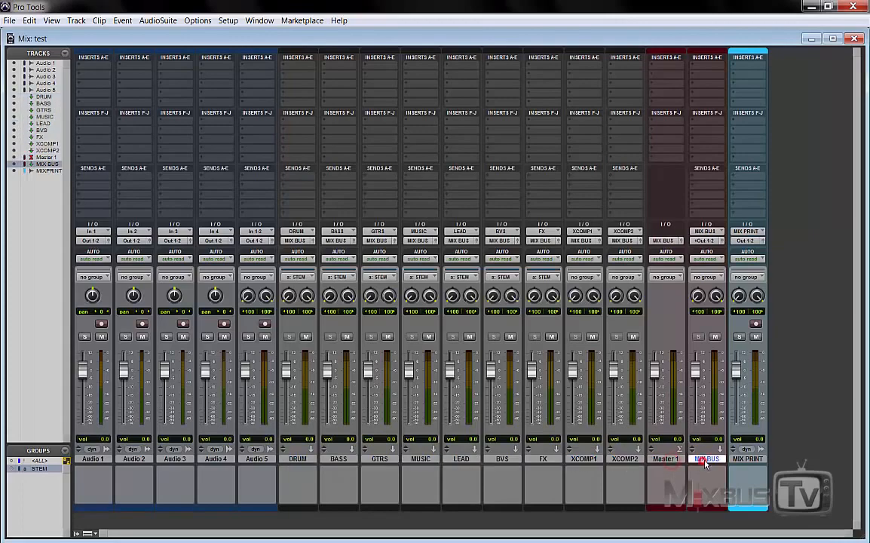
left_click(744, 460)
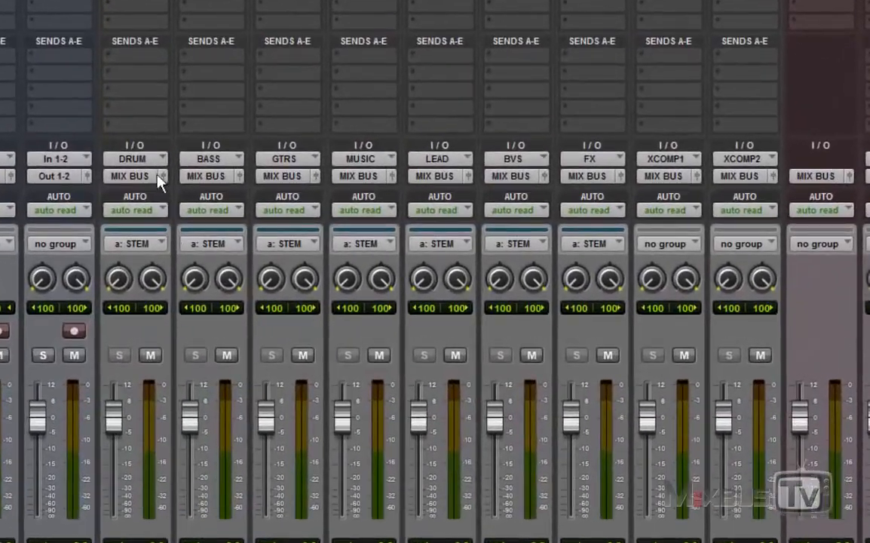
- Examine the bus choices for the DRUM stem channel's input
left_click(138, 158)
mouse_move(210, 227)
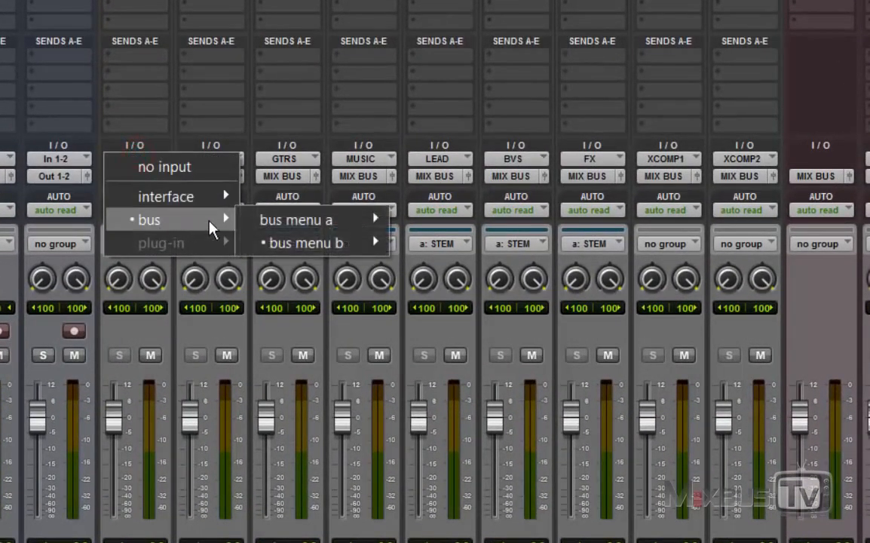
mouse_move(310, 247)
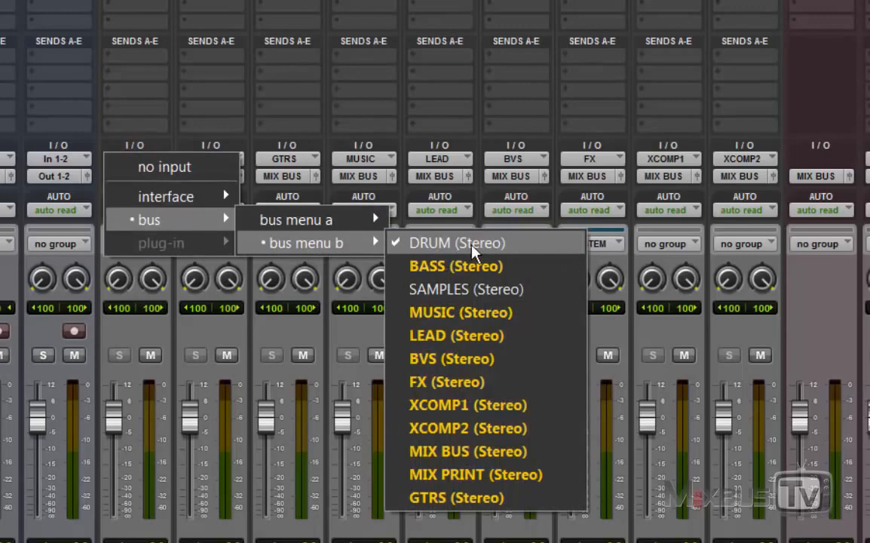
- Set the MUSIC stem channel's input to the DRUM (Stereo) bus
left_click(354, 160)
mouse_move(438, 219)
mouse_move(521, 247)
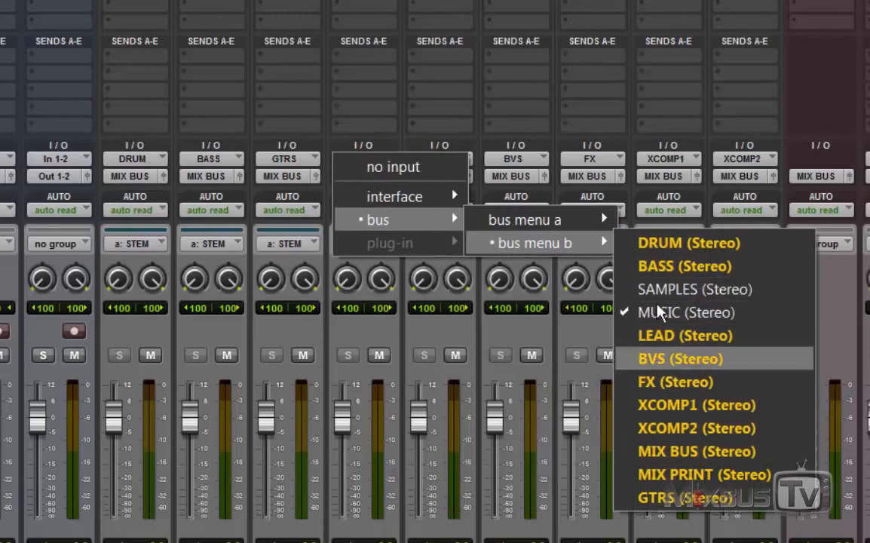
left_click(670, 243)
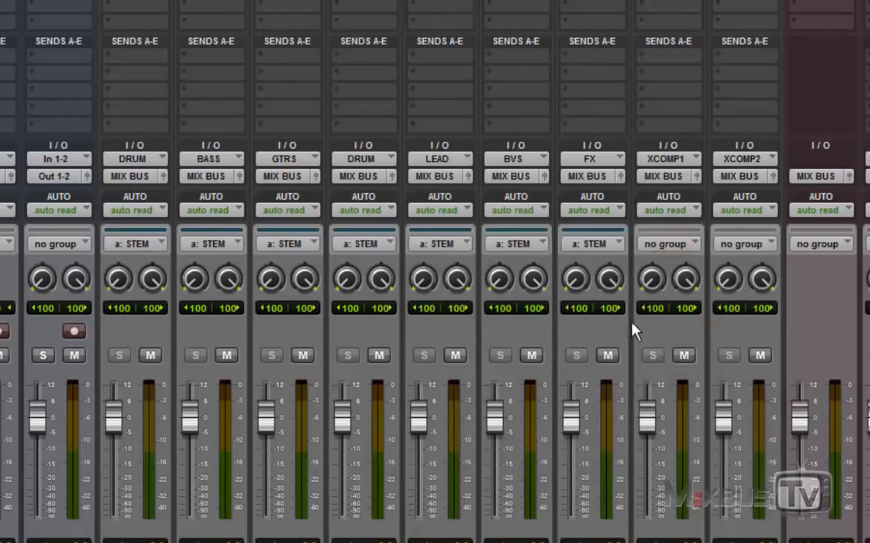
left_click(599, 331)
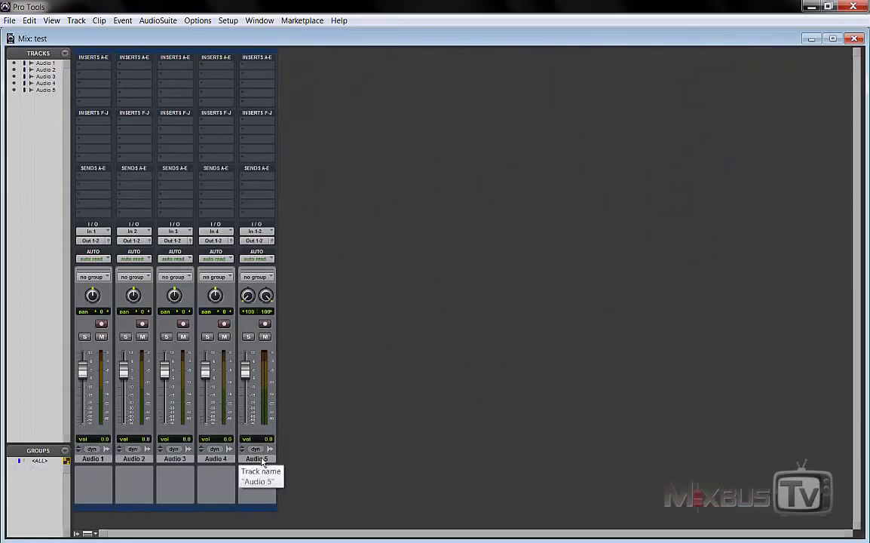
- Reset all of the session's bus paths to their defaults in I/O Setup and accept the change
left_click(228, 20)
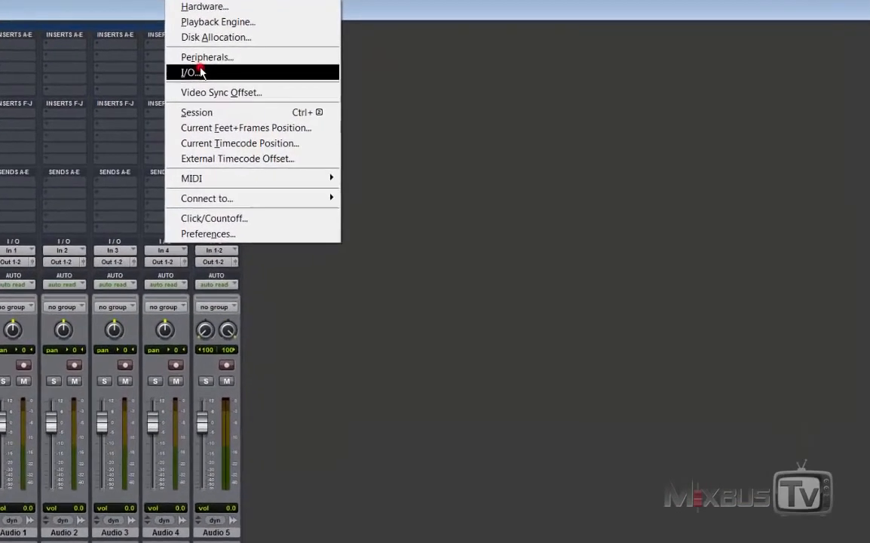
left_click(202, 72)
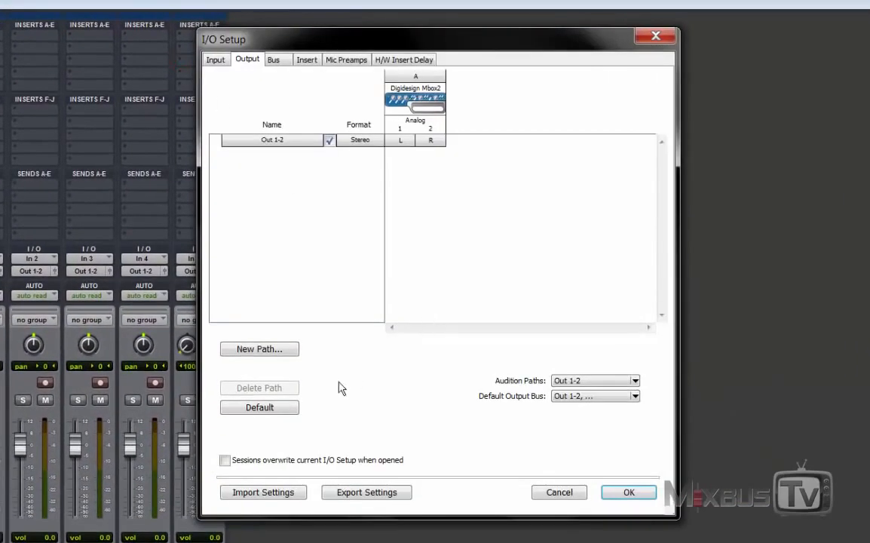
left_click(281, 62)
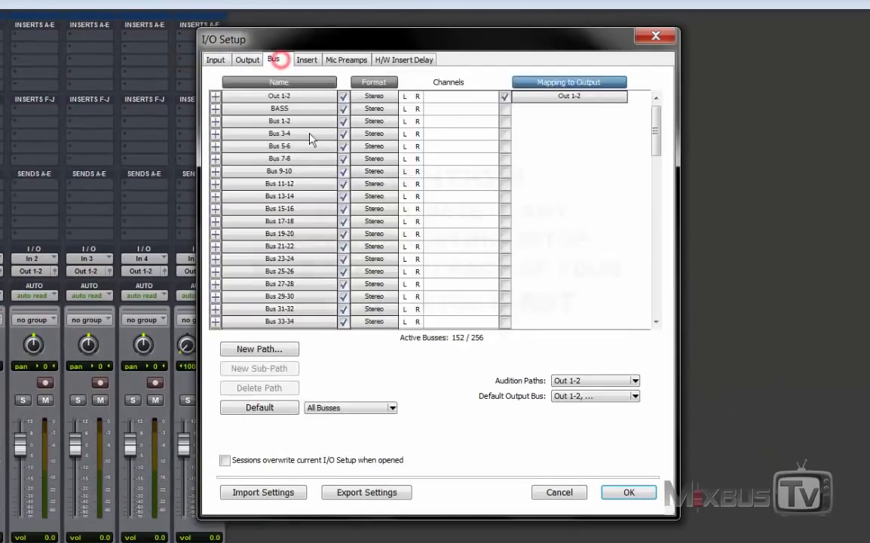
left_click(257, 408)
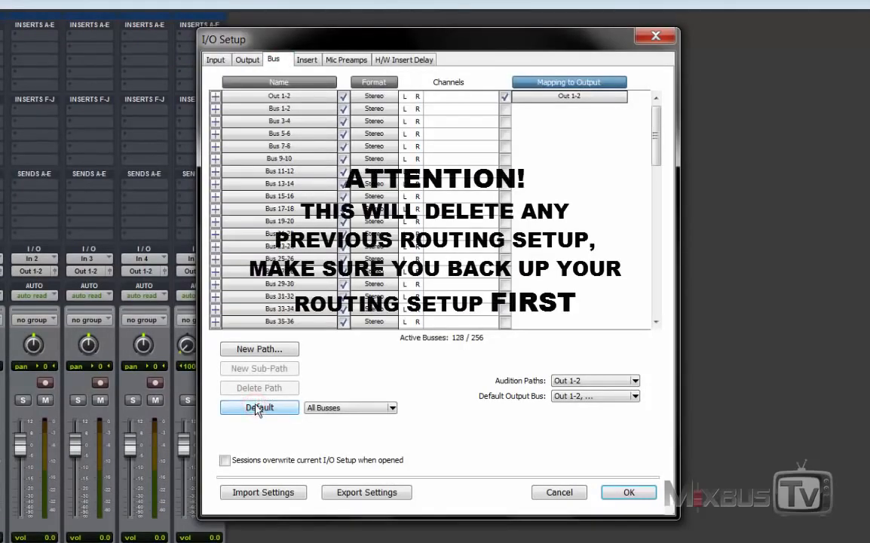
left_click_drag(657, 144, 666, 317)
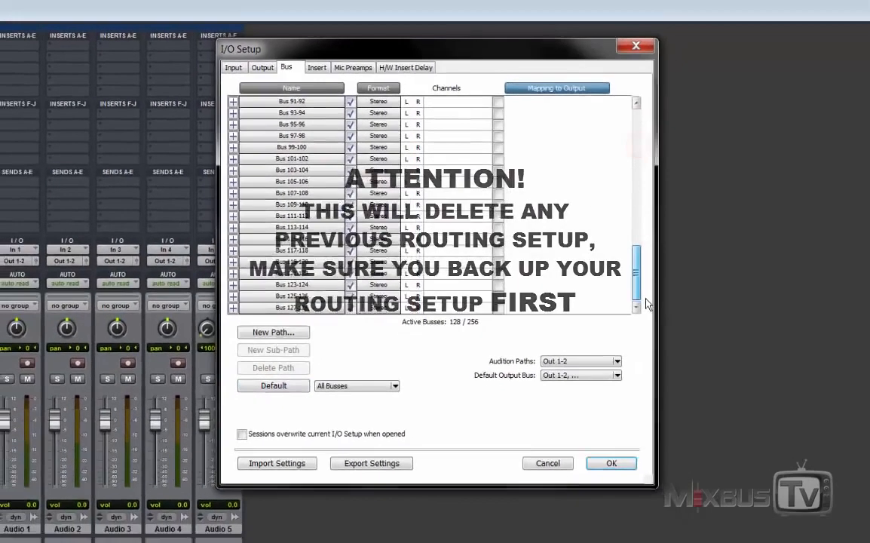
left_click(629, 493)
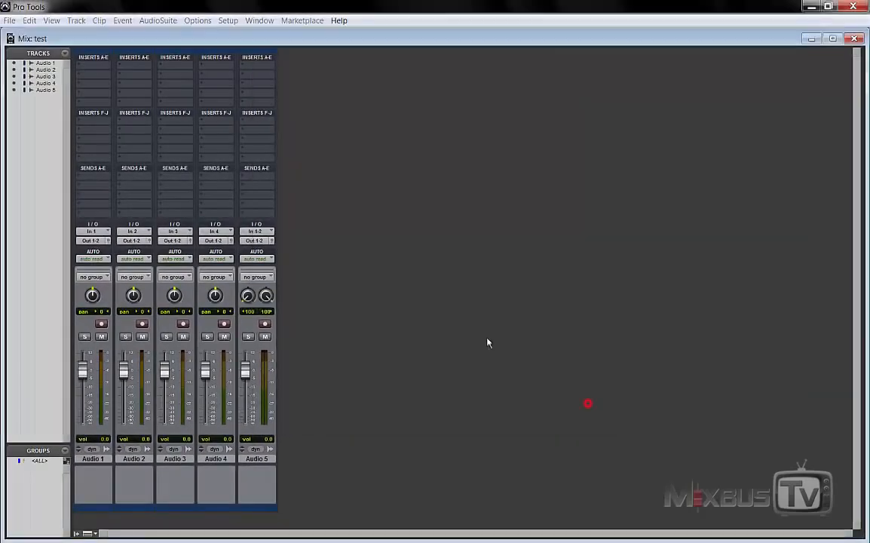
- Examine the buses available for a send on the Audio 5 track without assigning one
left_click(257, 178)
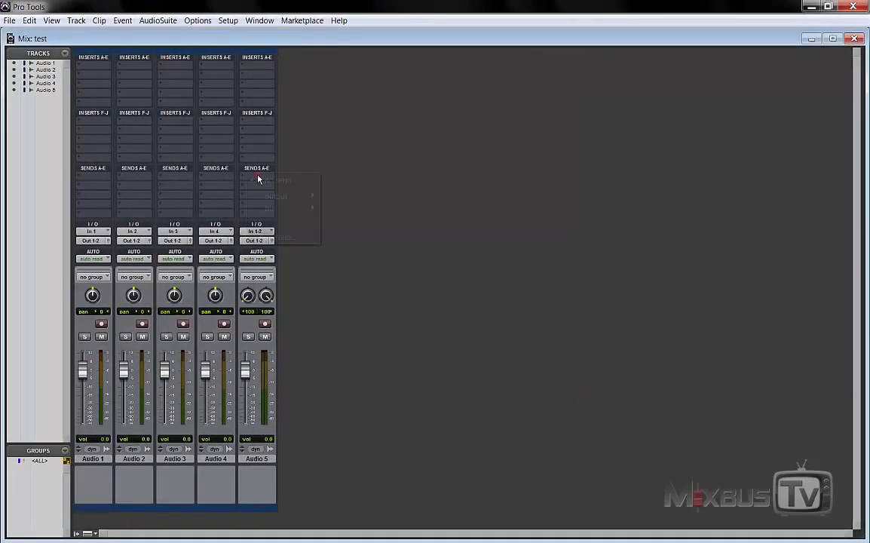
mouse_move(308, 208)
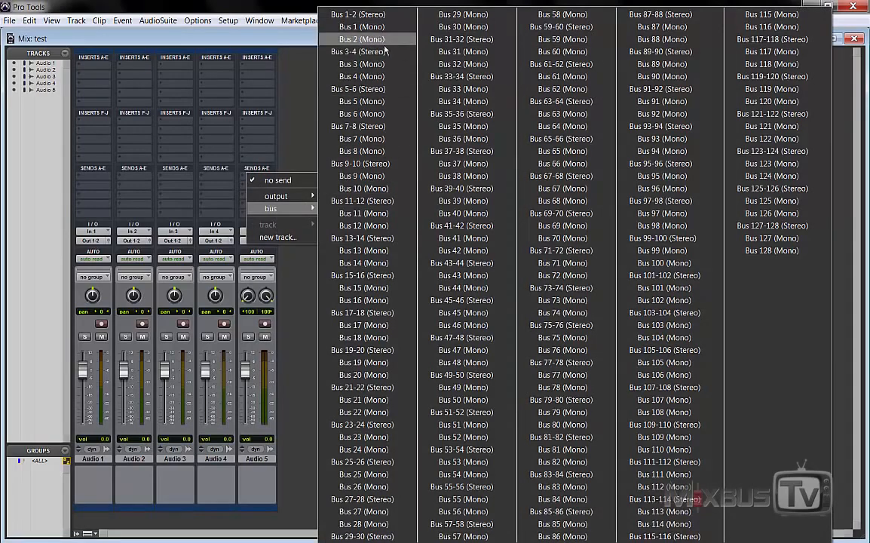
left_click(304, 211)
left_click(306, 261)
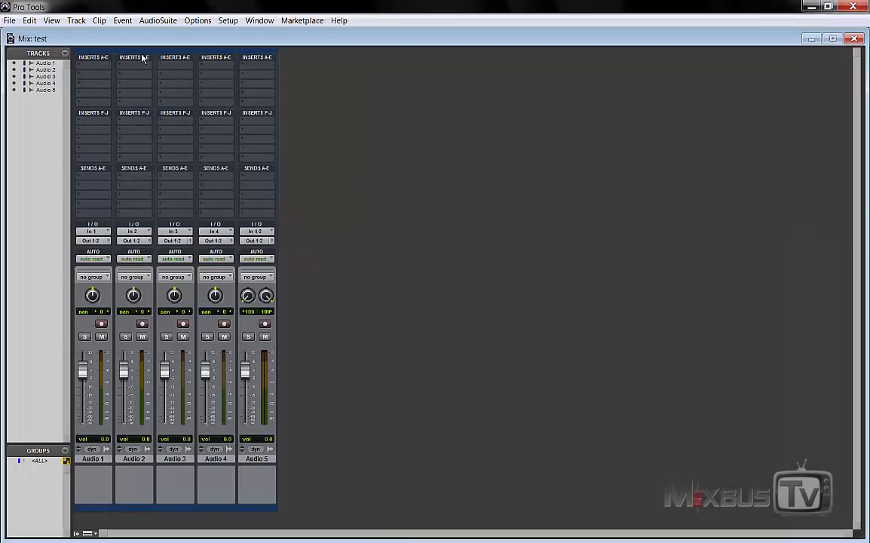
- Add one set of new tracks from the MIX MATRIX track preset after the Audio 5 track
left_click(76, 20)
left_click(77, 33)
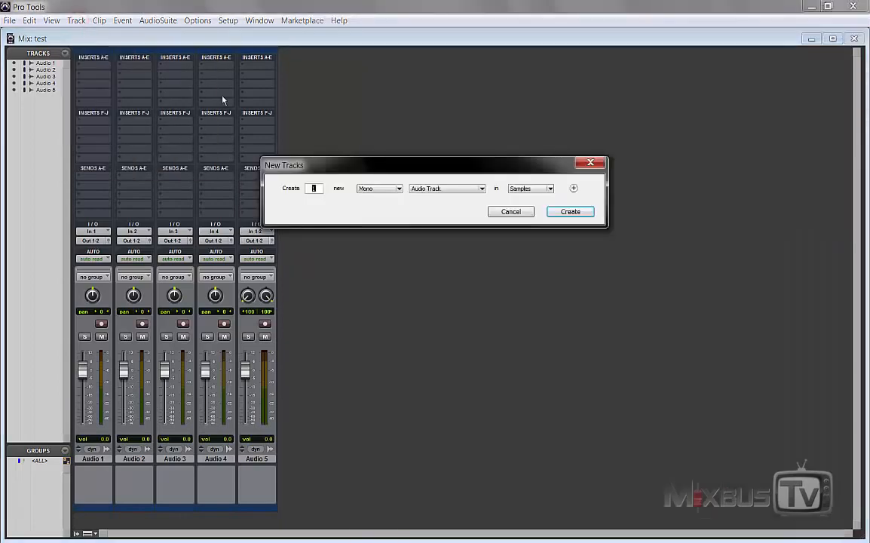
left_click(459, 190)
left_click(458, 260)
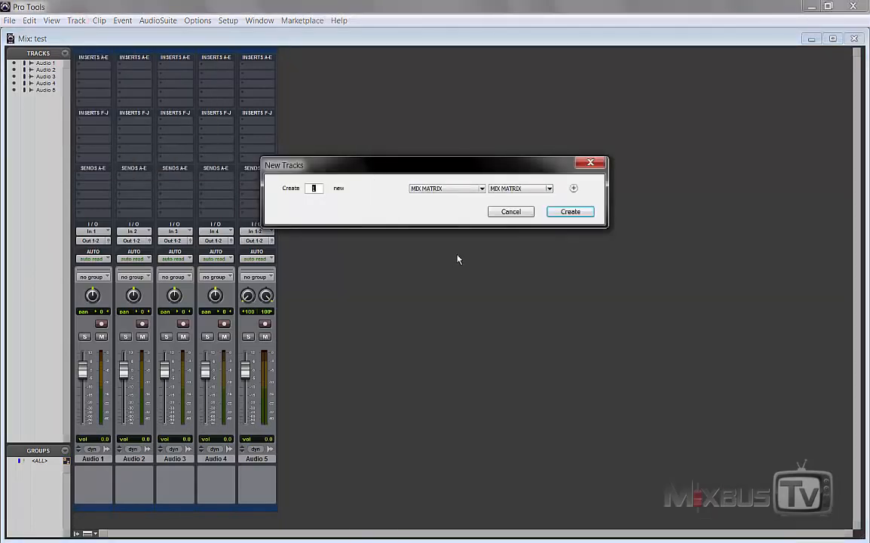
left_click(579, 212)
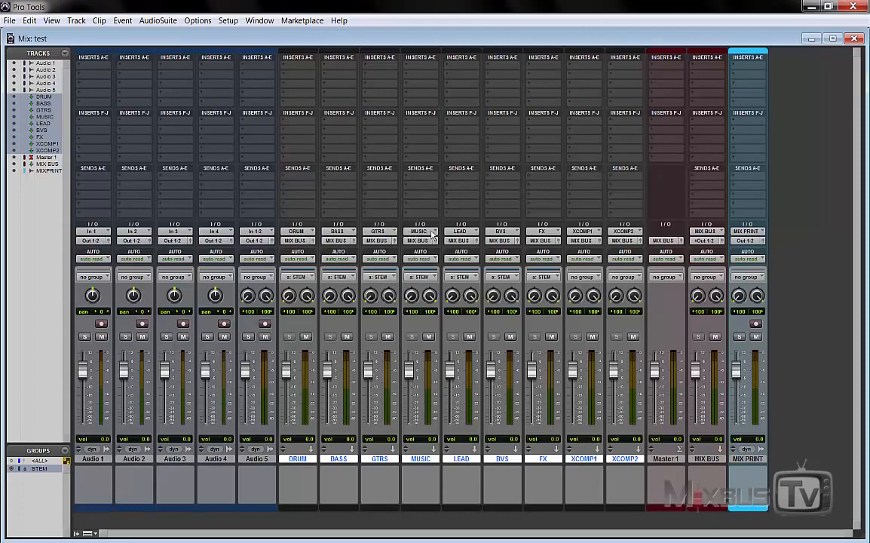
- Examine both bus menus offered for a send on the DRUM channel without assigning a bus
left_click(301, 178)
mouse_move(330, 209)
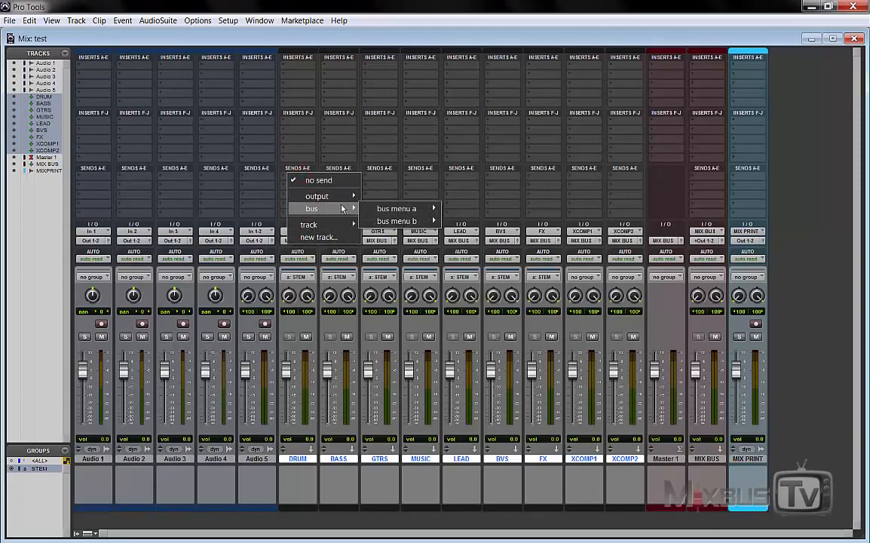
mouse_move(427, 224)
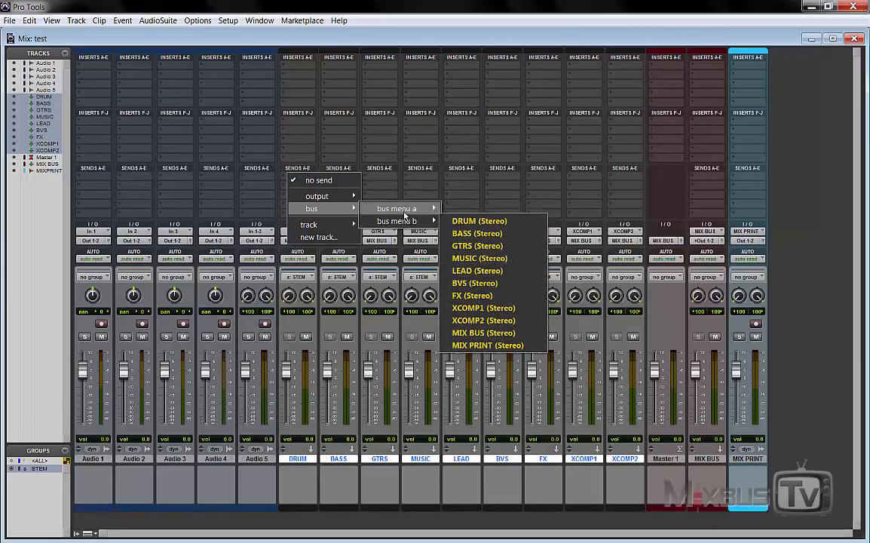
mouse_move(392, 208)
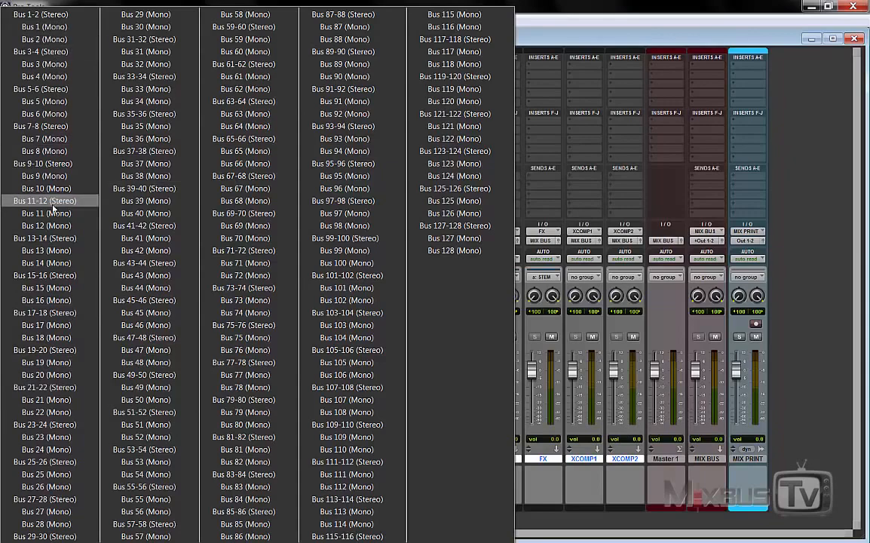
left_click(636, 39)
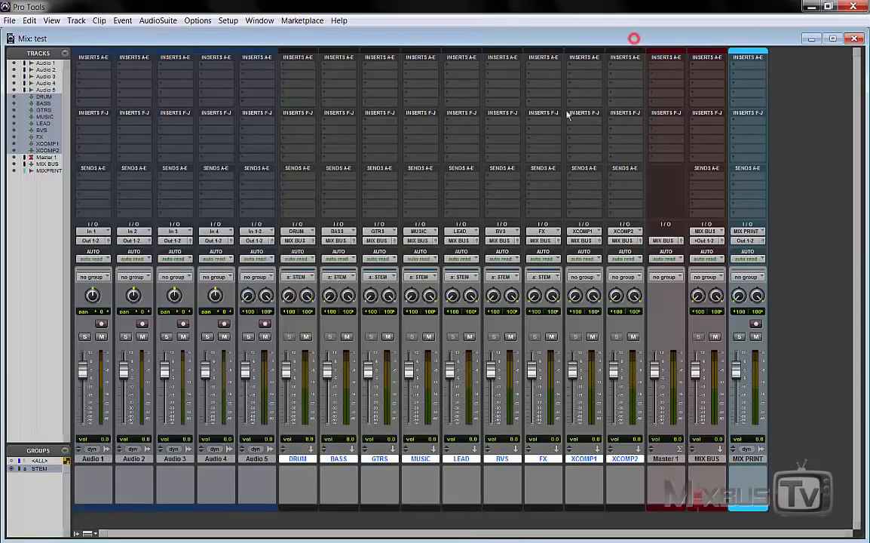
- Delete the added MIX MATRIX tracks, DRUM through MIX PRINT, and restore the default bus paths in I/O Setup
right_click(743, 461)
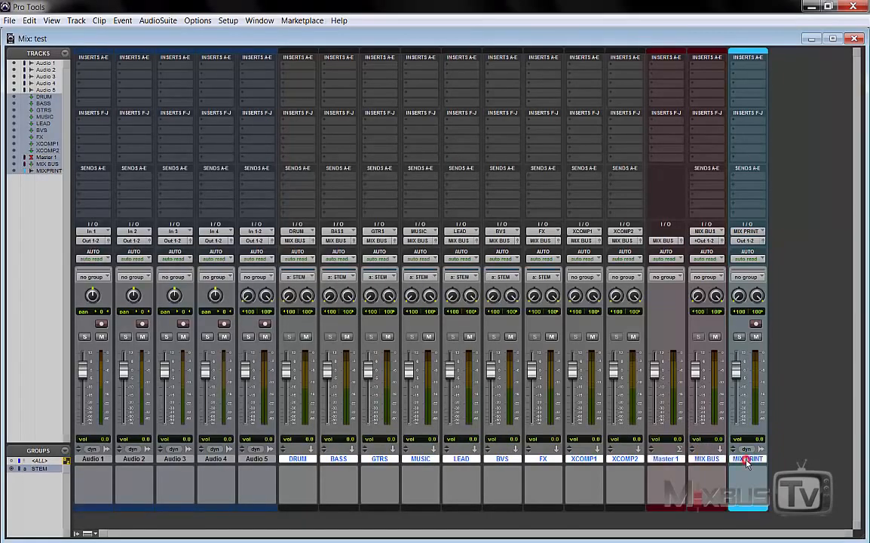
left_click(769, 449)
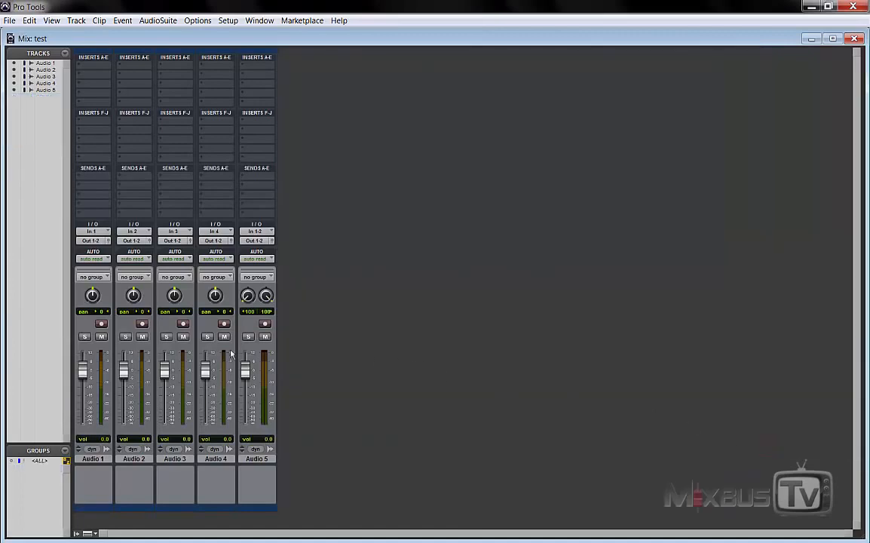
left_click(227, 21)
left_click(246, 92)
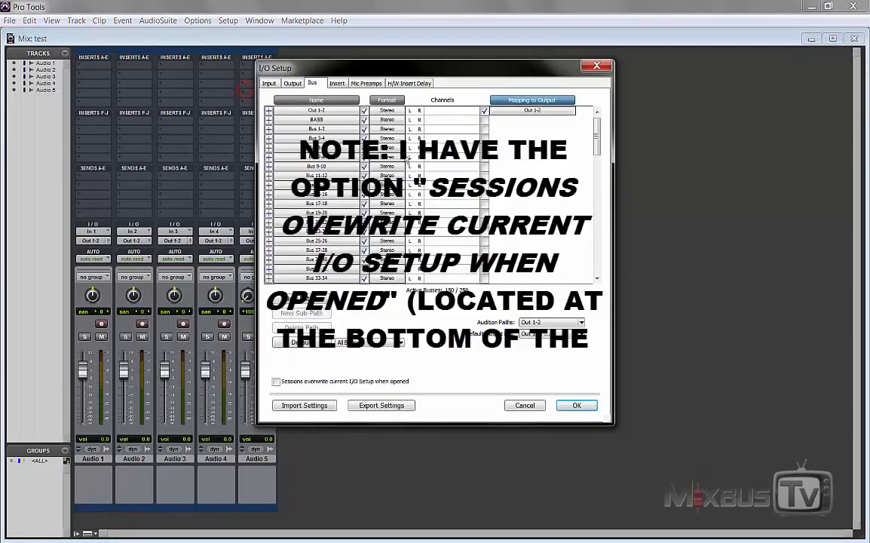
left_click(316, 344)
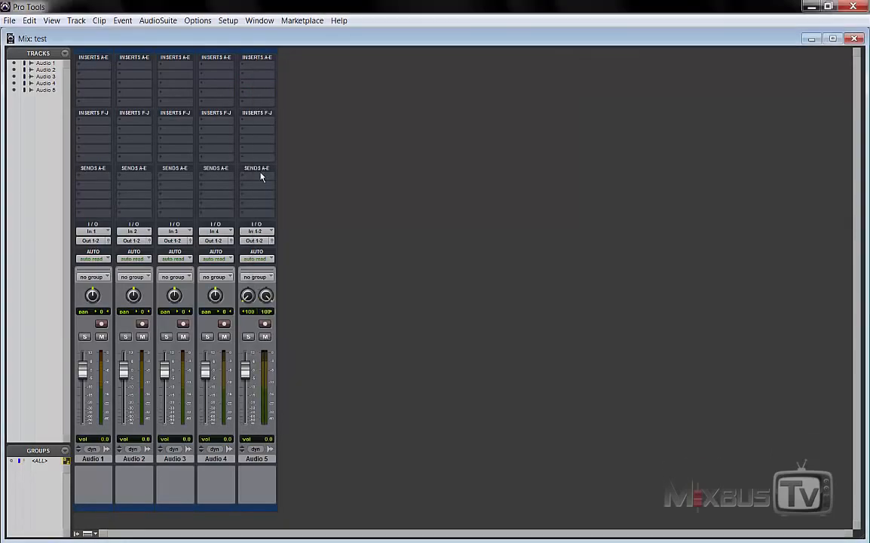
- Check the bus list for an Audio 5 send again, leaving the send unassigned
left_click(257, 173)
mouse_move(286, 207)
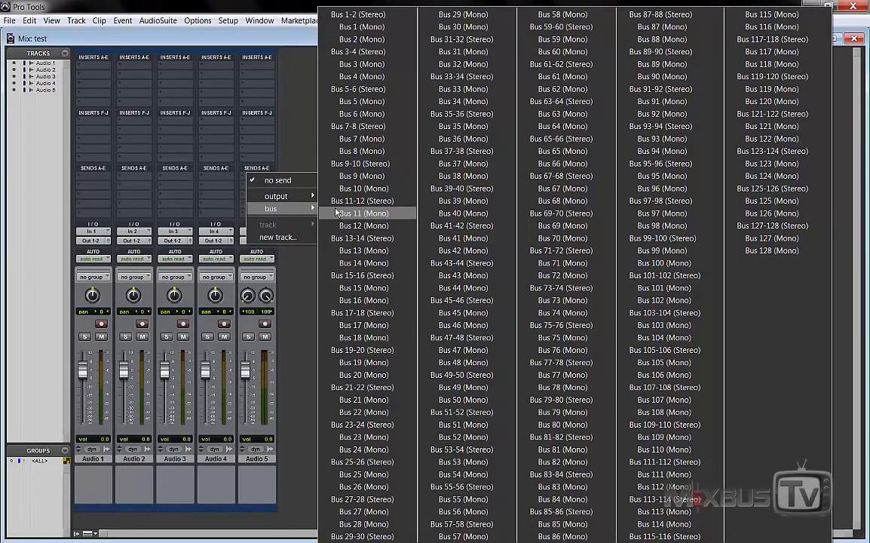
left_click(295, 136)
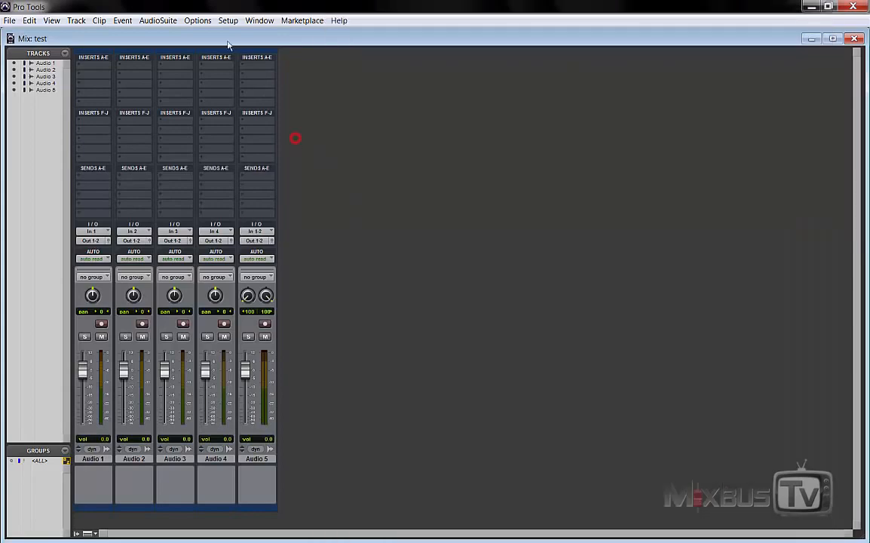
- Create one set of MIX MATRIX preset tracks in the session again
left_click(77, 20)
left_click(86, 34)
left_click(441, 189)
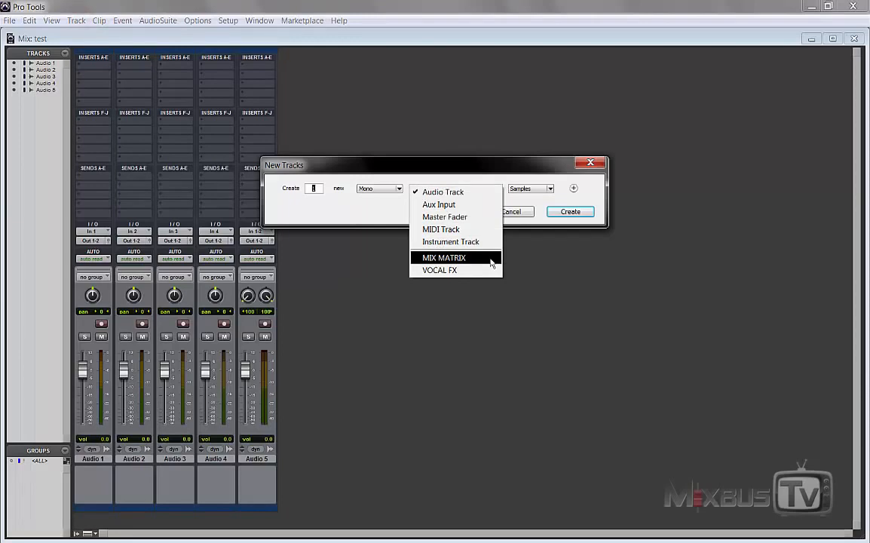
left_click(490, 260)
left_click(573, 214)
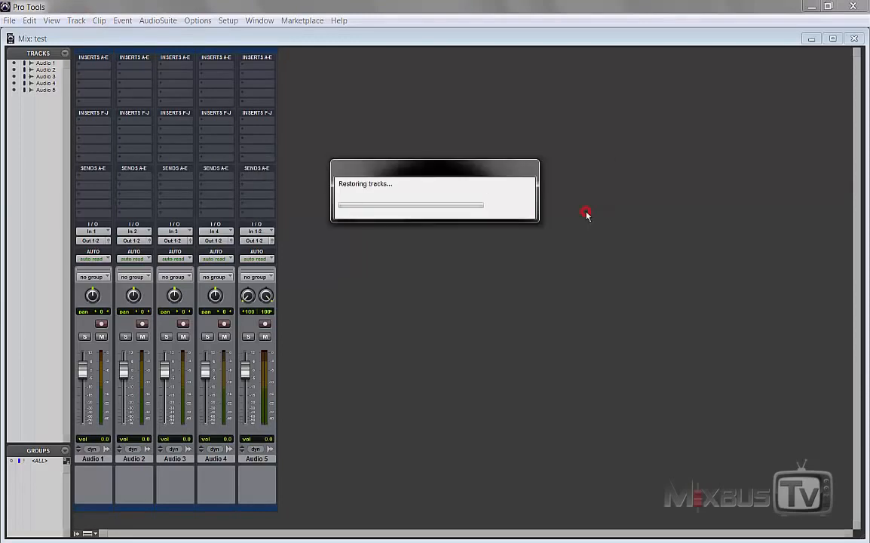
- Examine the stem buses in bus menu b for a send on the DRUM channel, leaving it unassigned
left_click(298, 175)
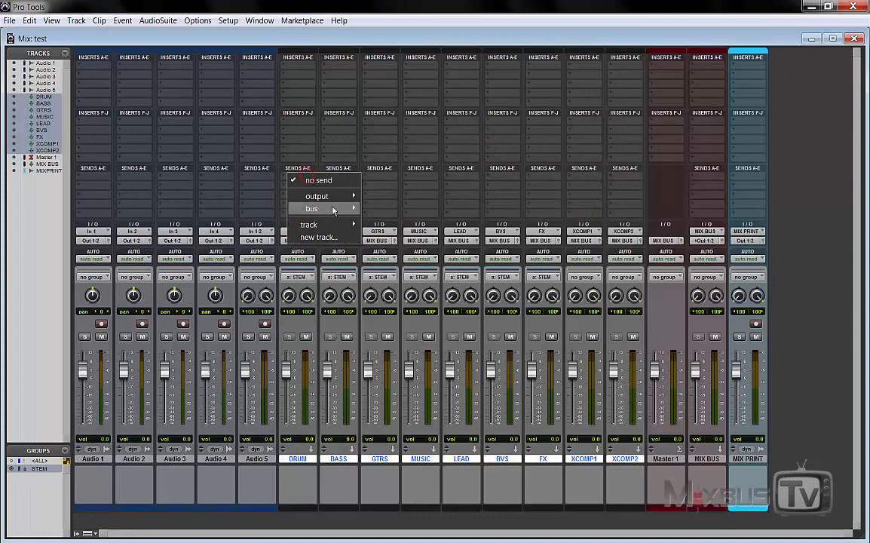
mouse_move(334, 211)
mouse_move(404, 221)
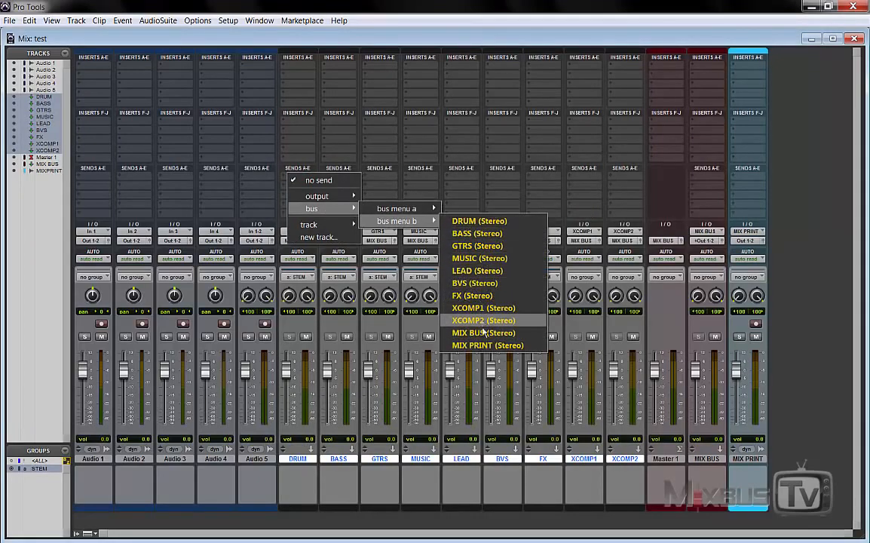
left_click(781, 347)
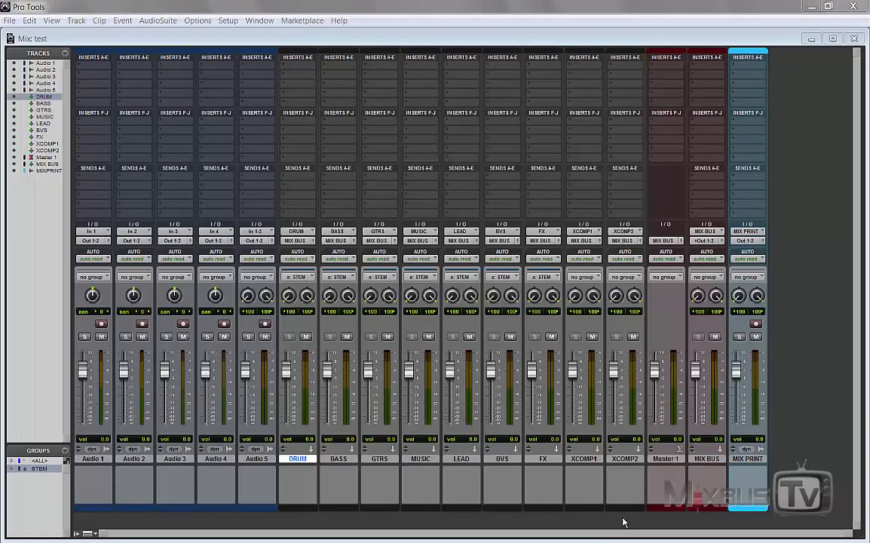
- Check the MIX MATRIX and VOCAL FX presets among the new track types, without creating any track
left_click(76, 21)
left_click(85, 34)
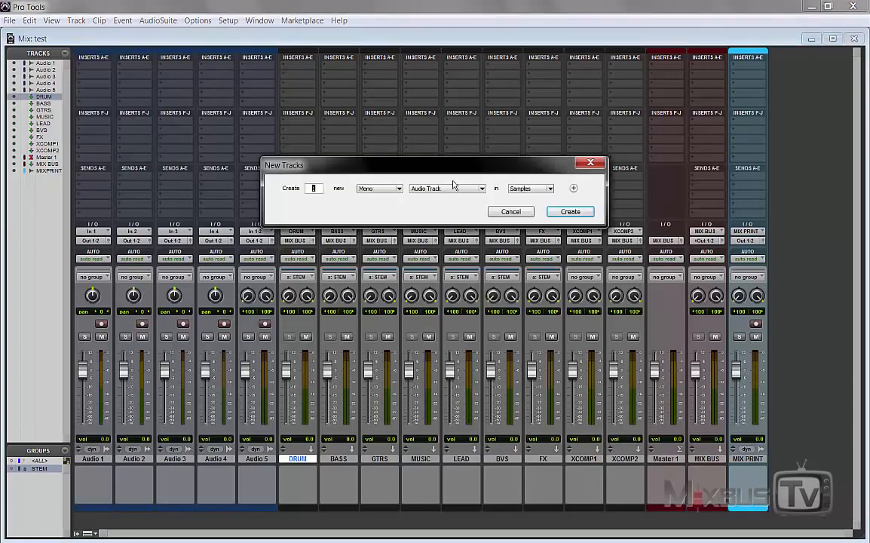
left_click(452, 189)
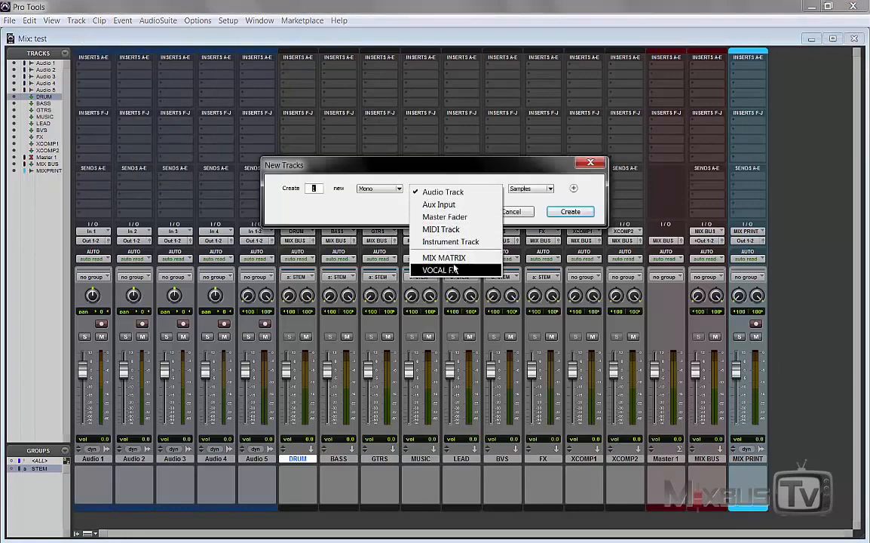
left_click(384, 209)
left_click(513, 213)
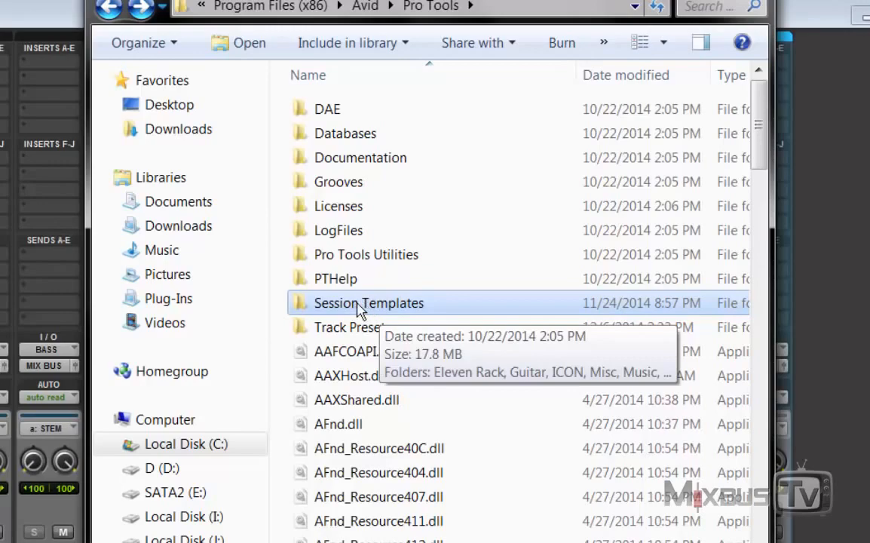
- In Windows Explorer, view the Session Templates folder, return to the Pro Tools folder, and open MIX MATRIX inside Track Presets
double_click(359, 305)
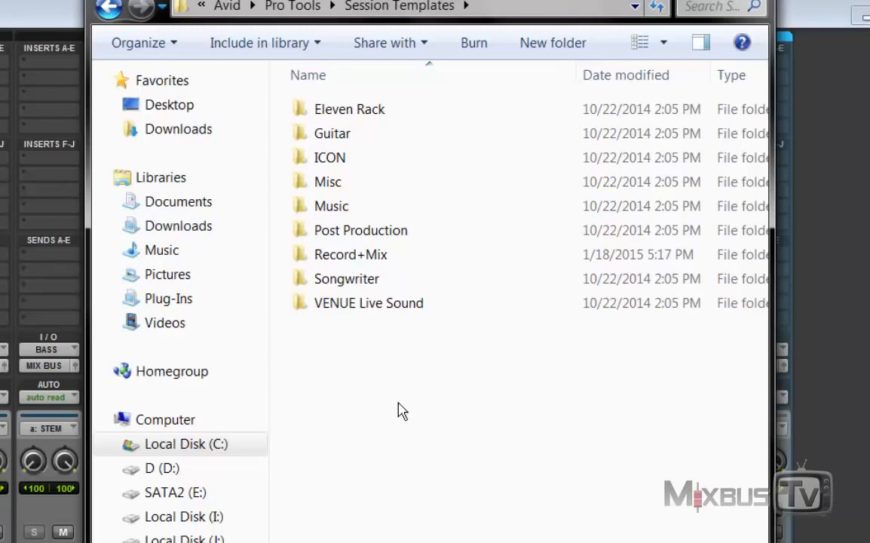
key("BackSpace")
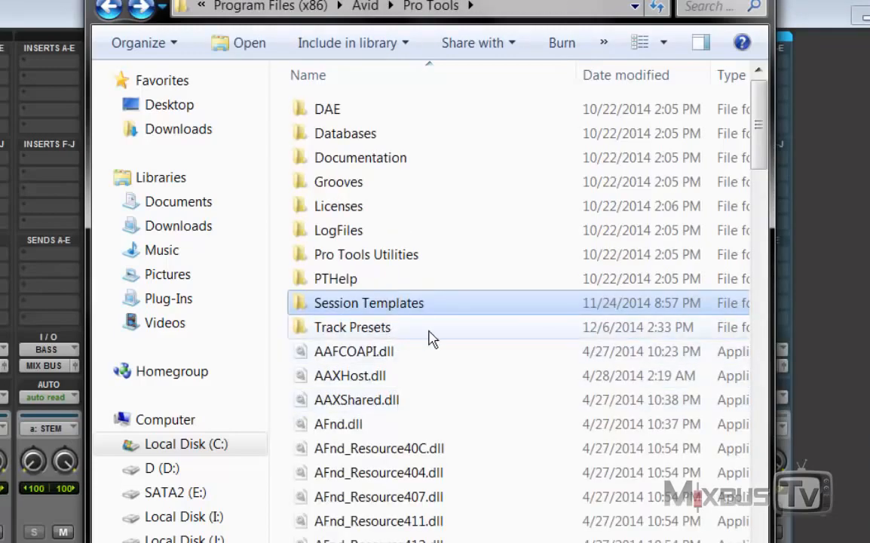
left_click(388, 334)
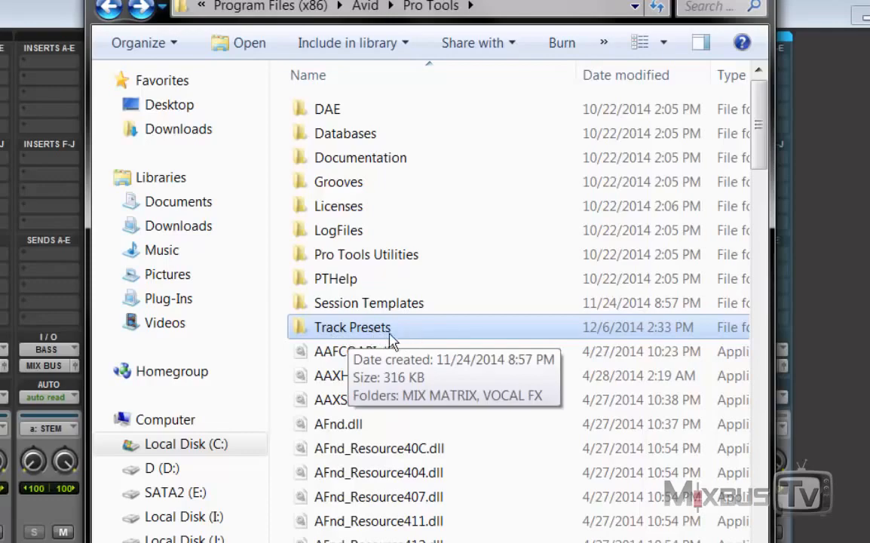
double_click(359, 326)
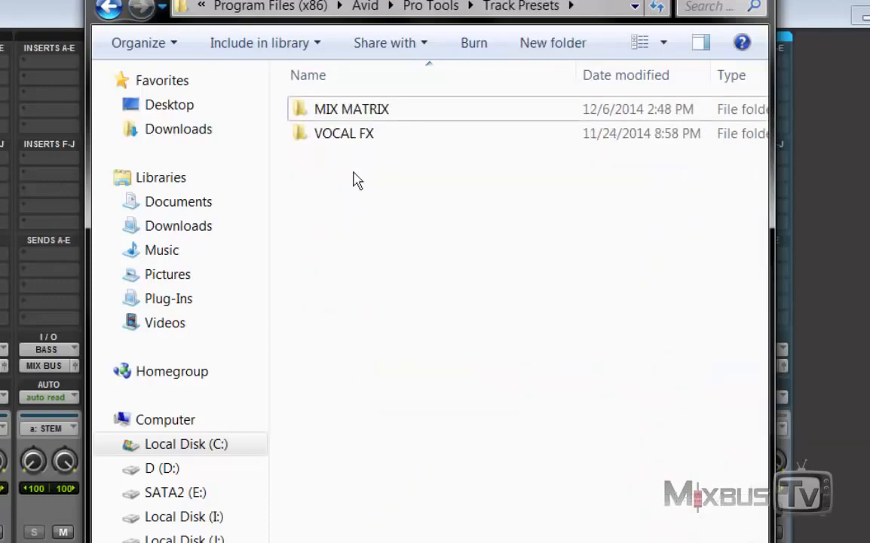
left_click(359, 113)
double_click(359, 113)
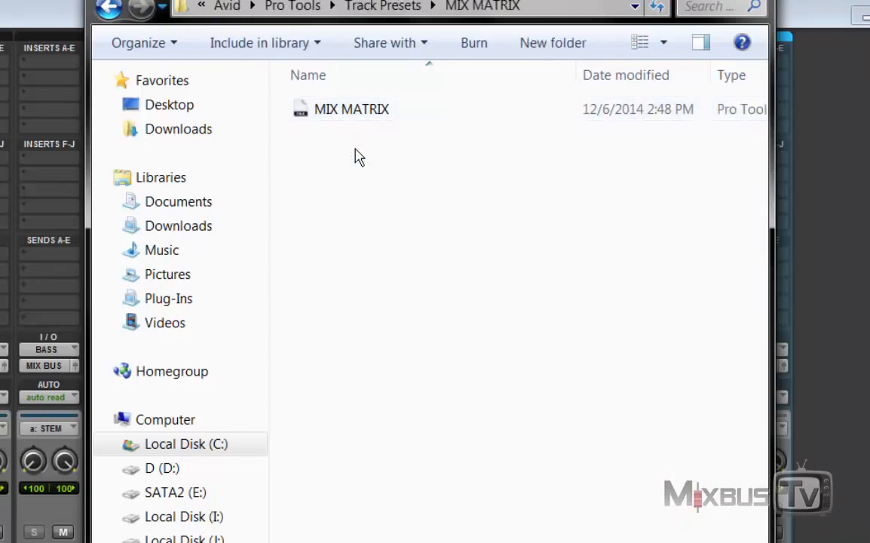
- Look at the MIX MATRIX template file, return to the Pro Tools folder, and close Windows Explorer
left_click(334, 111)
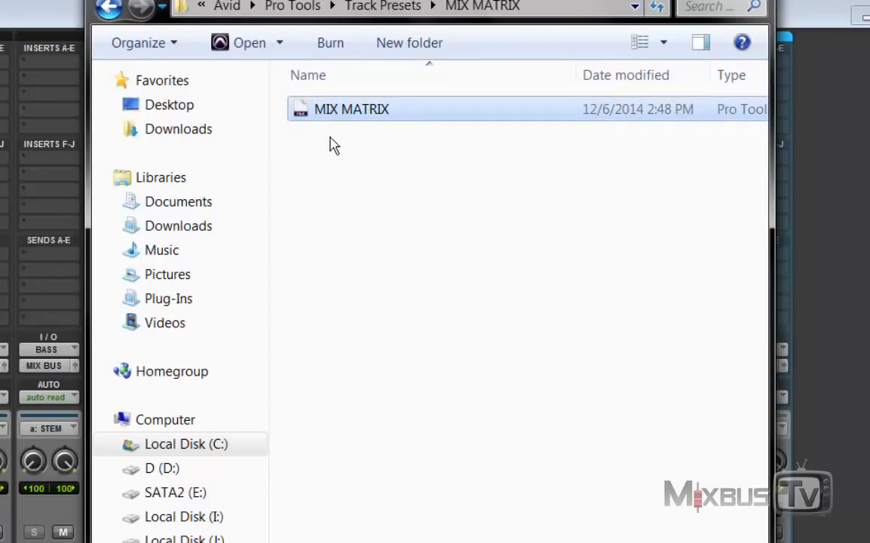
left_click(374, 155)
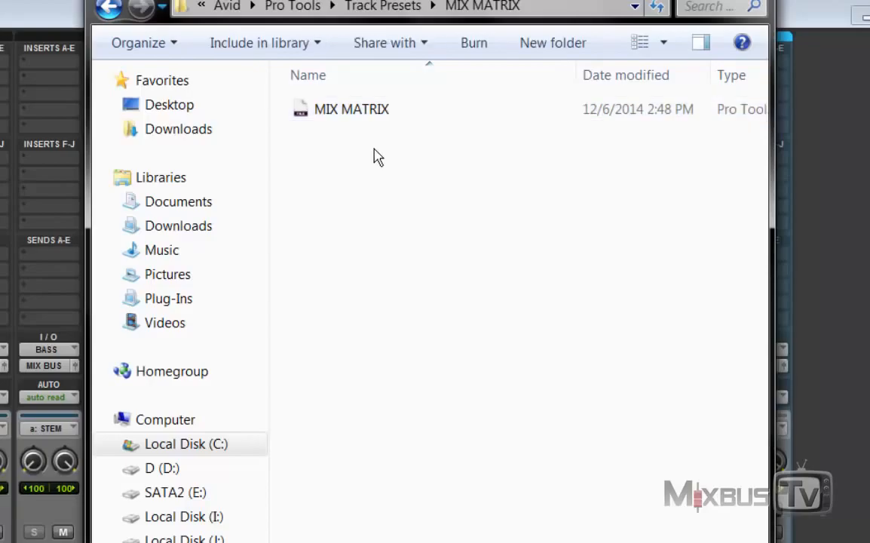
key("BackSpace")
key("BackSpace")
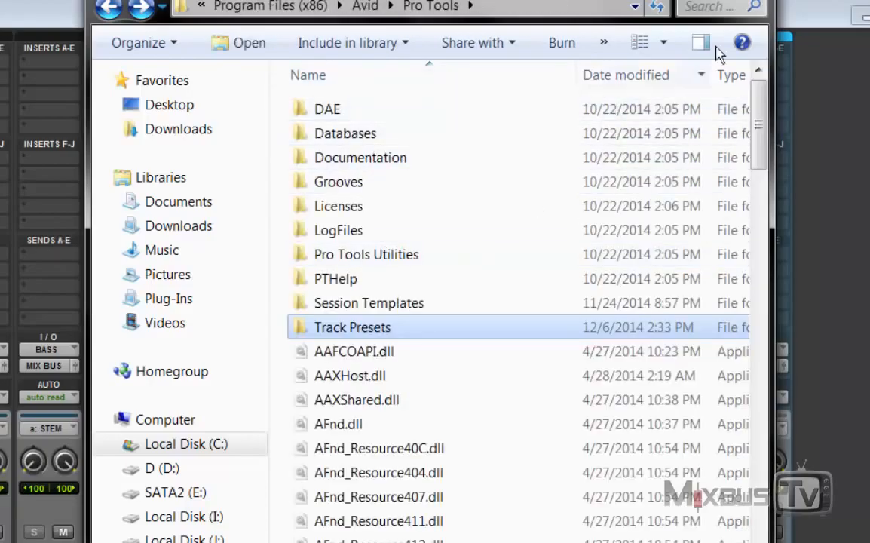
left_click(753, 1)
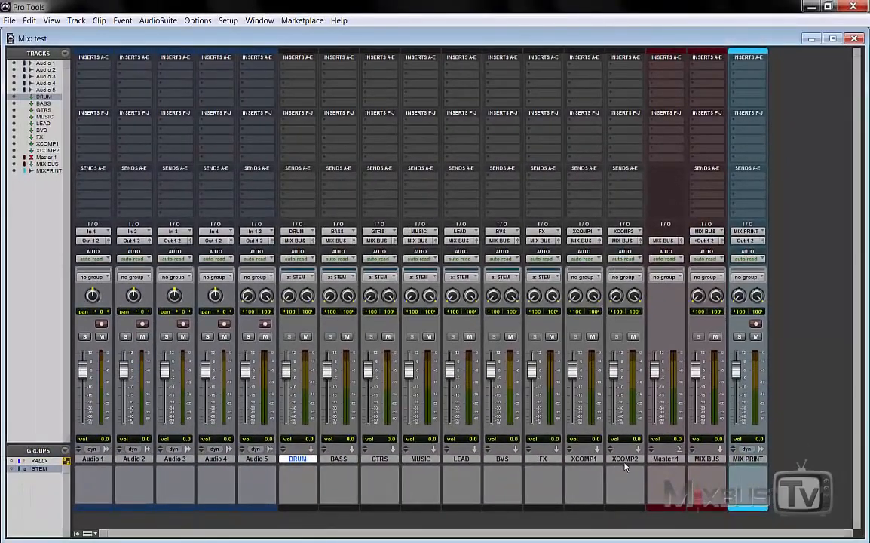
- In Pro Tools, delete the tracks from Audio 1 through XCOMP2, keeping only Master 1, MIX BUS and MIX PRINT
left_click(625, 459)
left_click(93, 459, "shift")
right_click(94, 459)
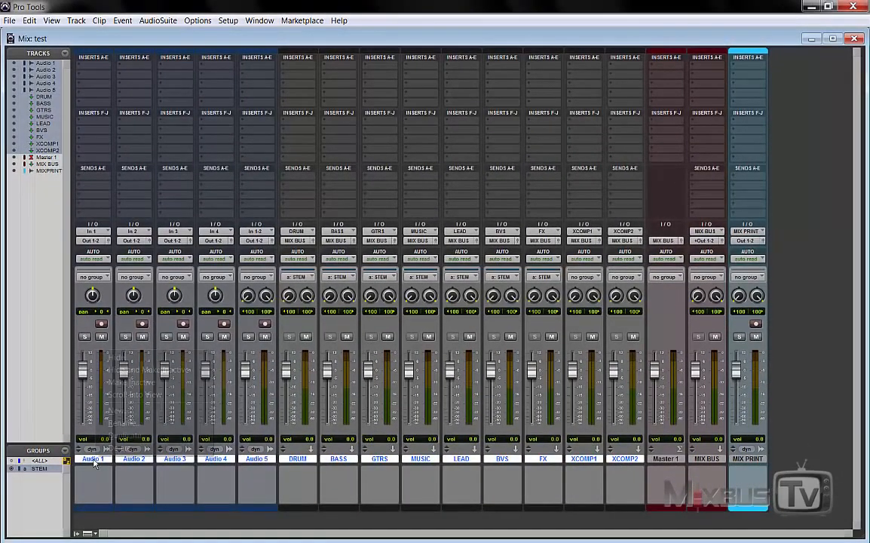
left_click(107, 405)
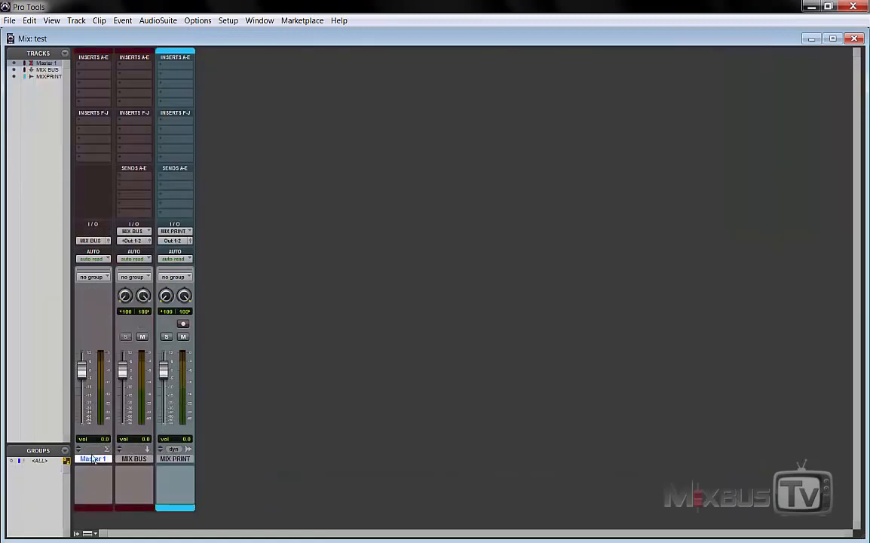
left_click(134, 459)
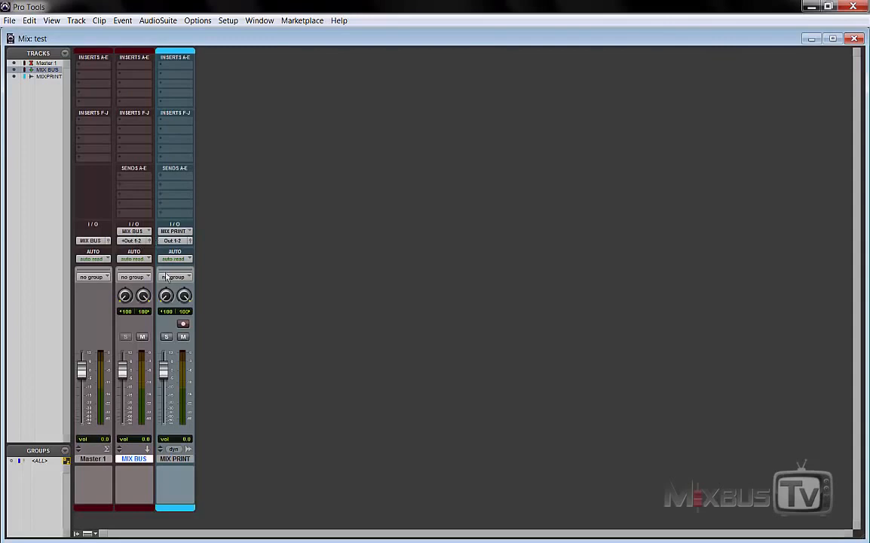
left_click(176, 459)
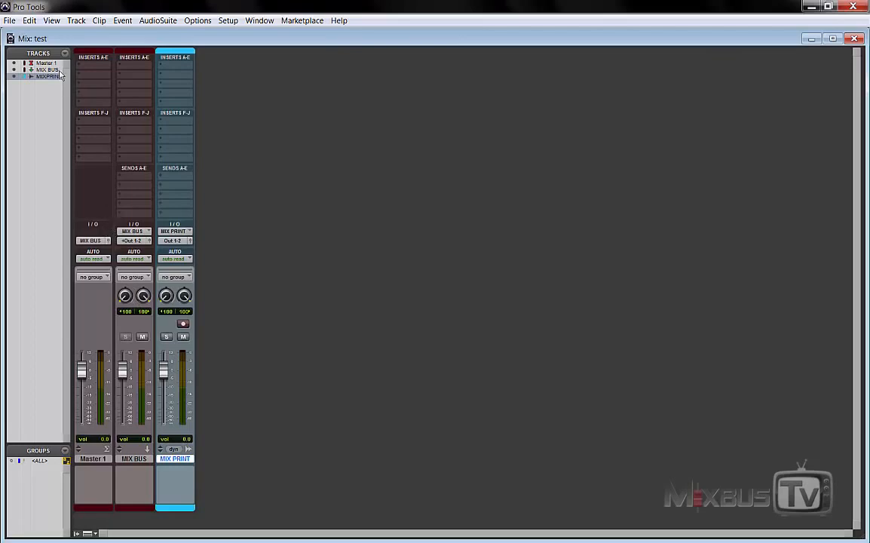
- Start saving the session as a template with a custom location and browse to the Track Presets folder
left_click(10, 20)
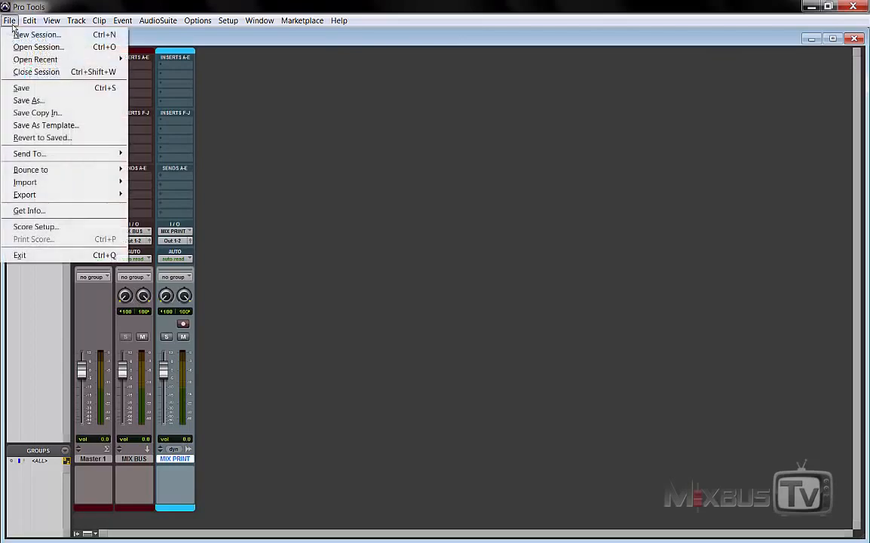
left_click(38, 126)
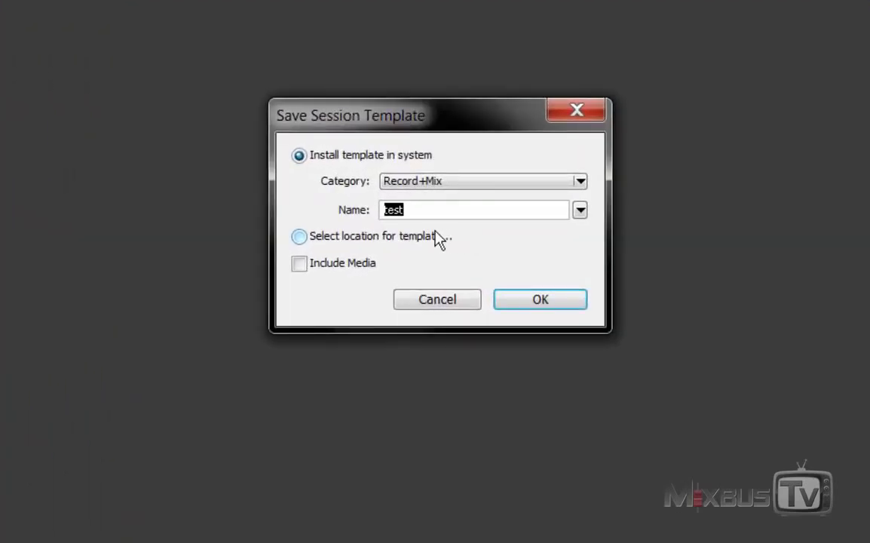
left_click(367, 236)
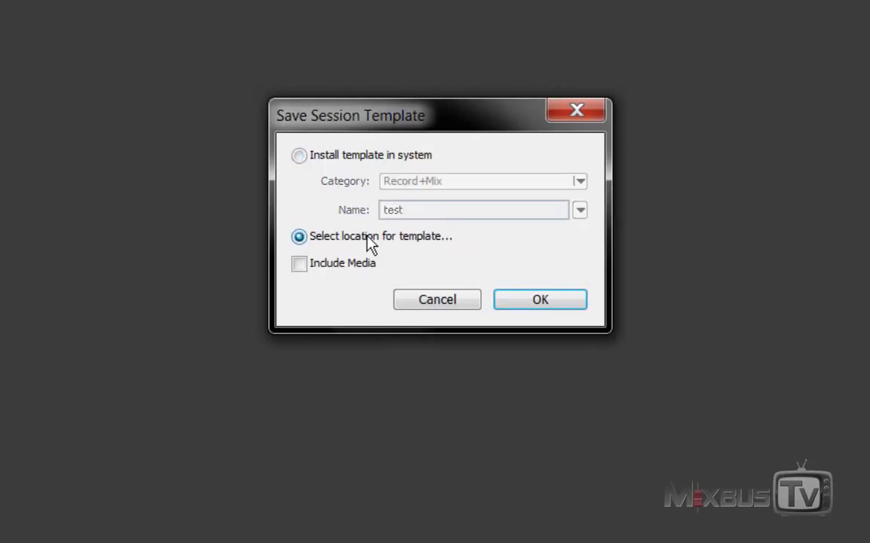
left_click(517, 301)
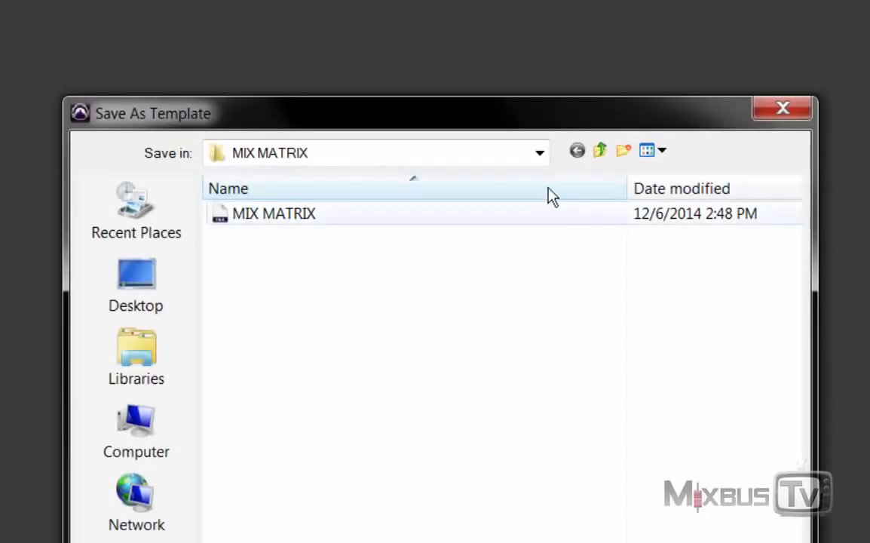
left_click(600, 152)
left_click(600, 153)
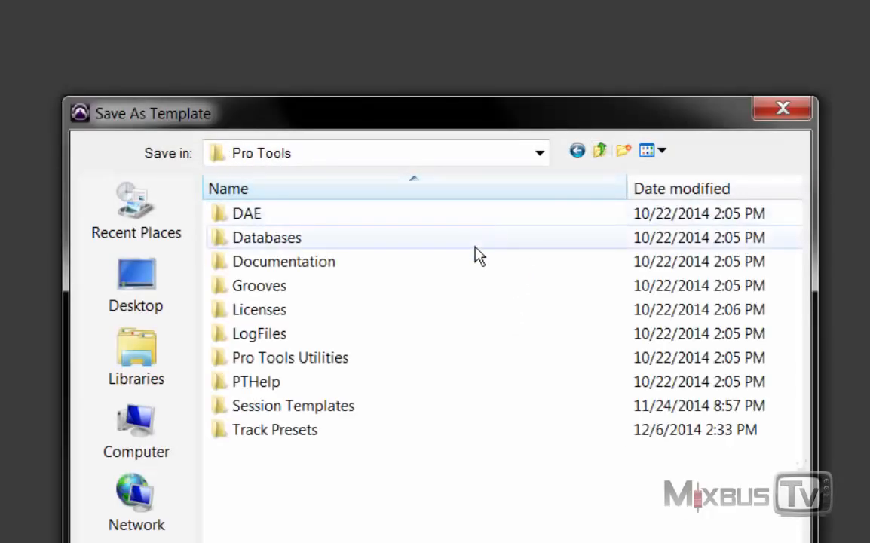
double_click(309, 429)
- Create a folder named Master Bus inside Track Presets and open it
right_click(343, 351)
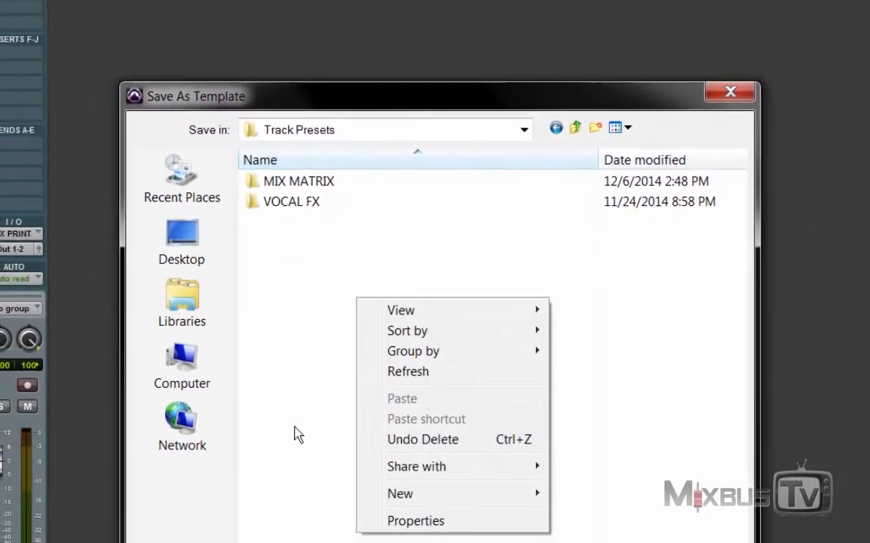
mouse_move(519, 482)
left_click(558, 479)
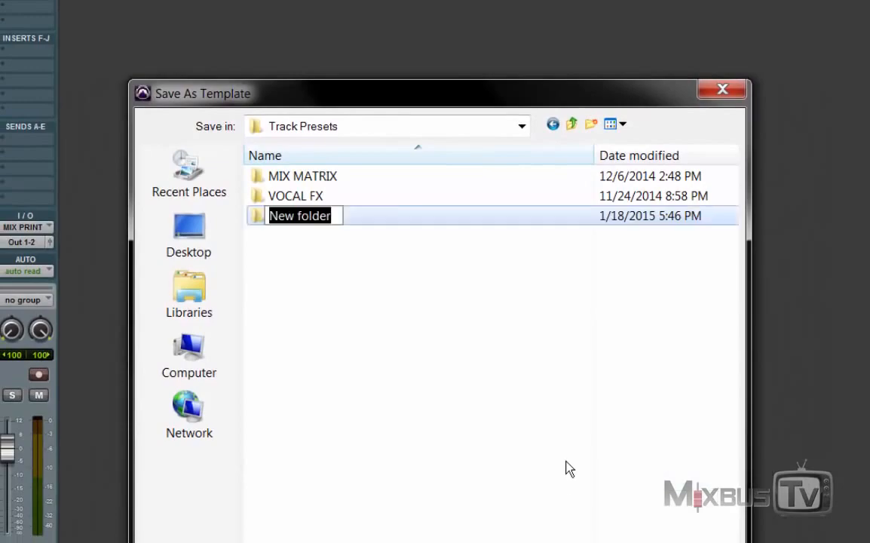
type("Master")
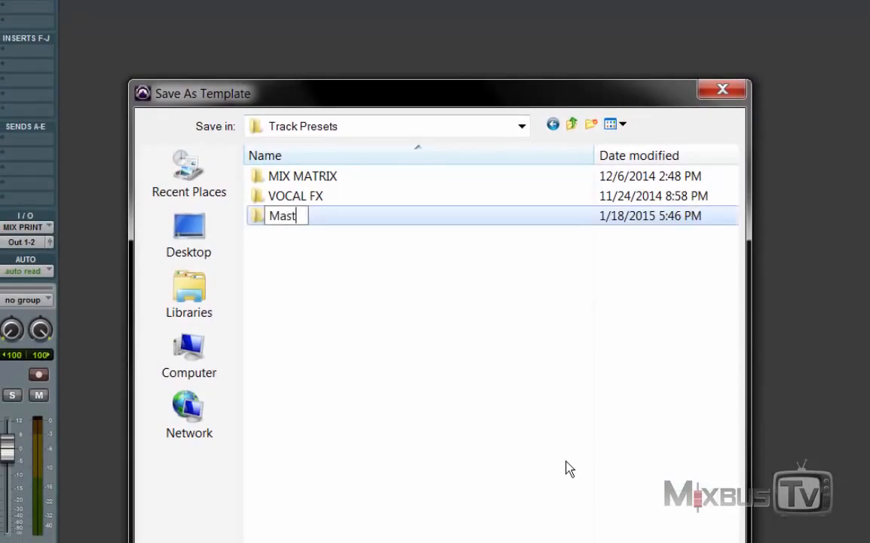
type(" Bus")
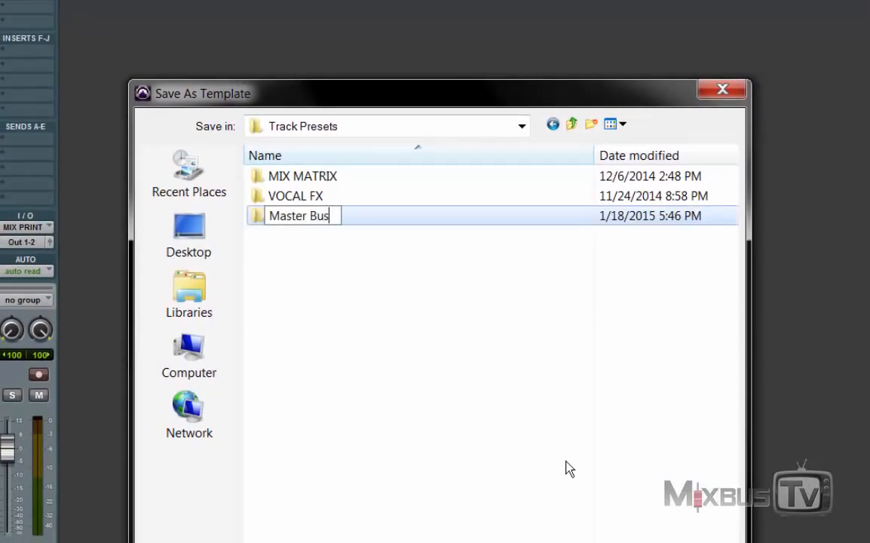
key("Return")
key("Return")
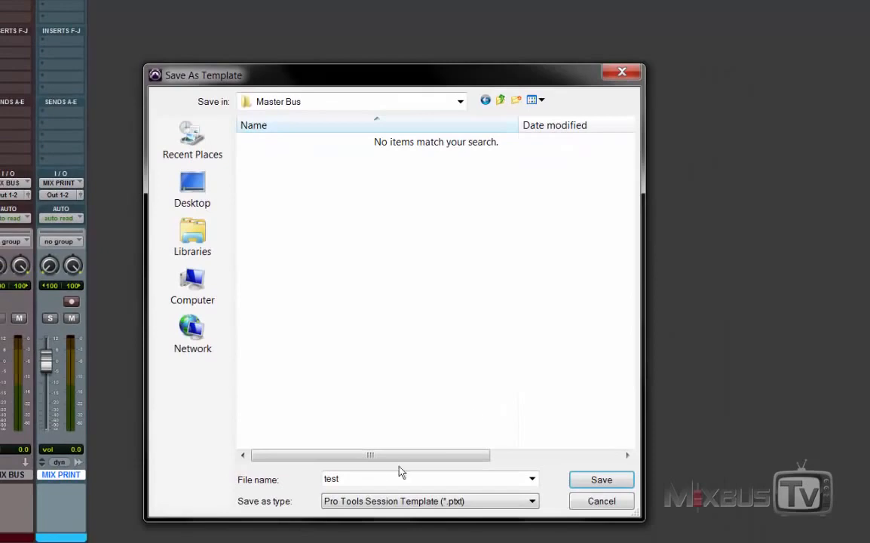
- Save the session template in the Master Bus folder under the file name Master Bus
double_click(383, 473)
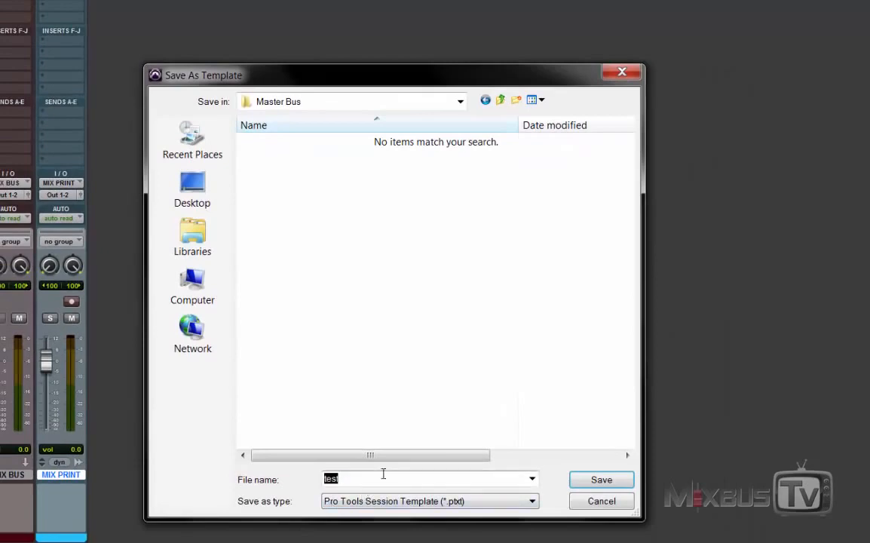
type("aster Bus")
key("Return")
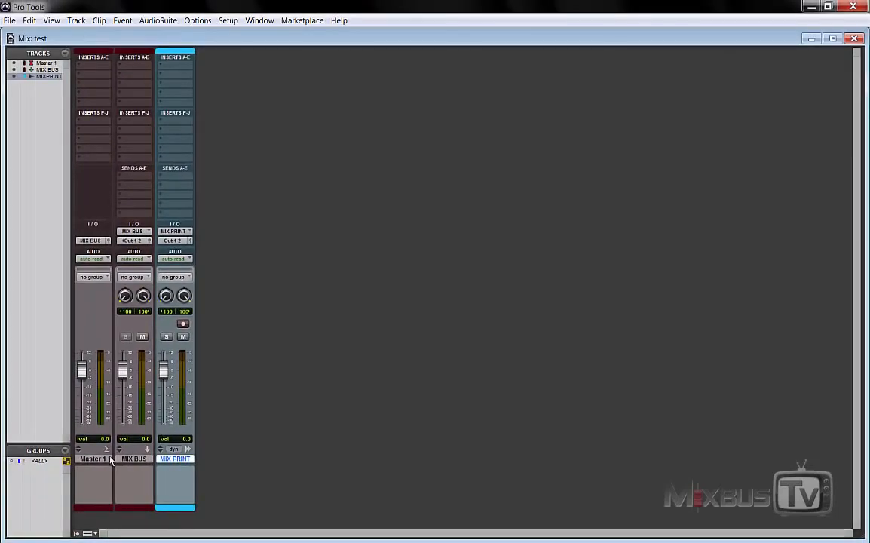
- Delete all remaining tracks from the session and create one set of Master Bus preset tracks
right_click(111, 459)
left_click(136, 478)
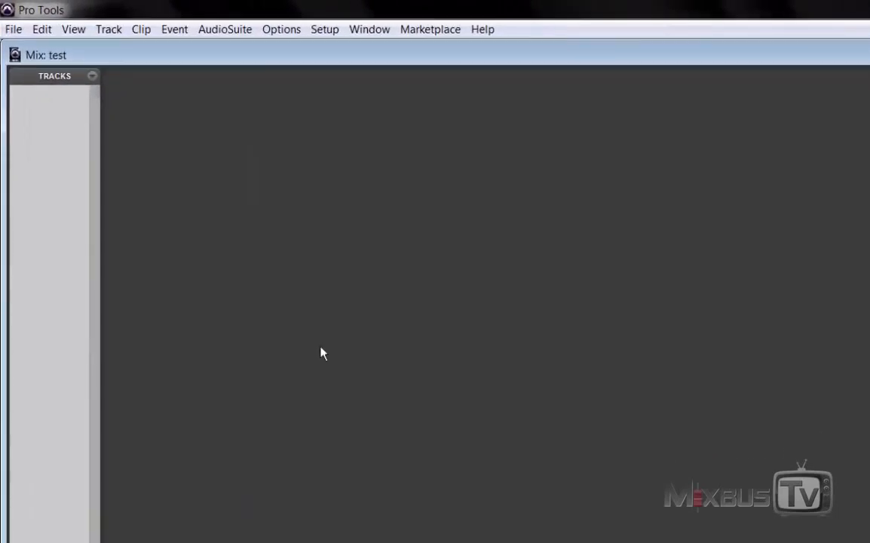
left_click(107, 29)
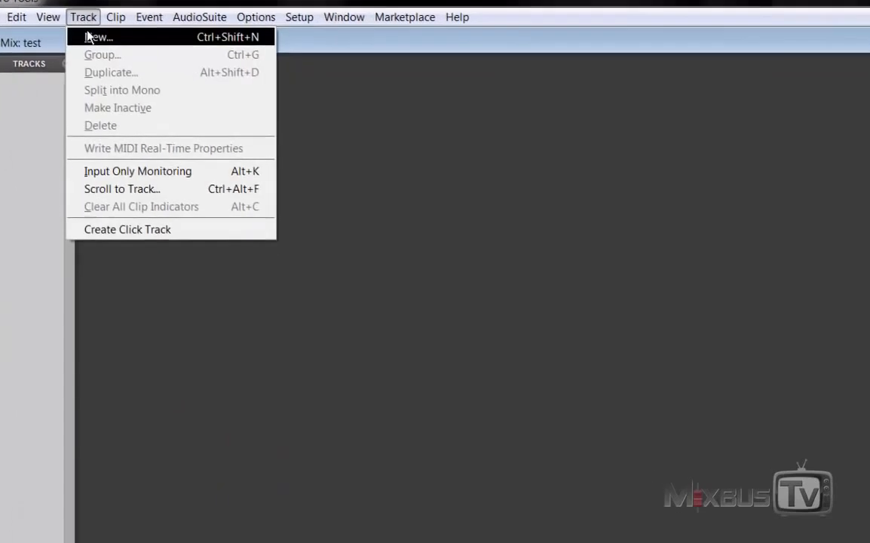
left_click(87, 38)
left_click(455, 200)
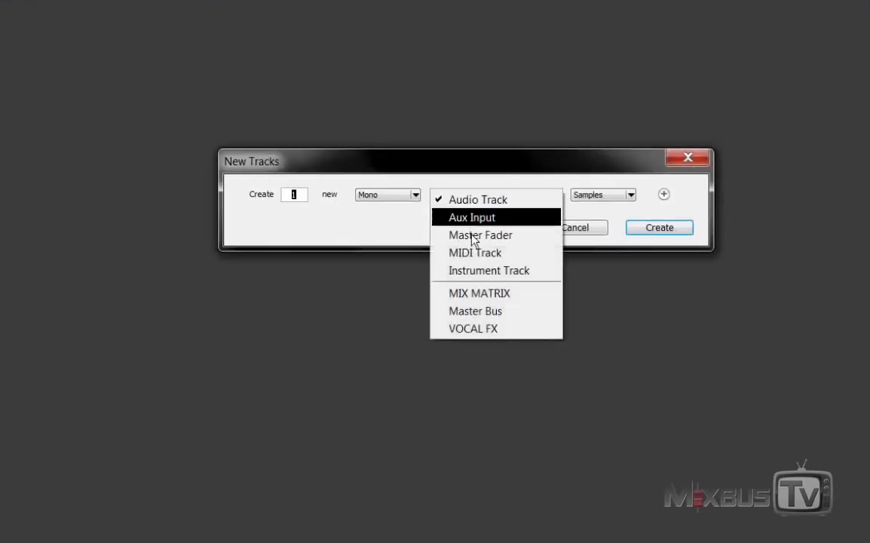
left_click(544, 315)
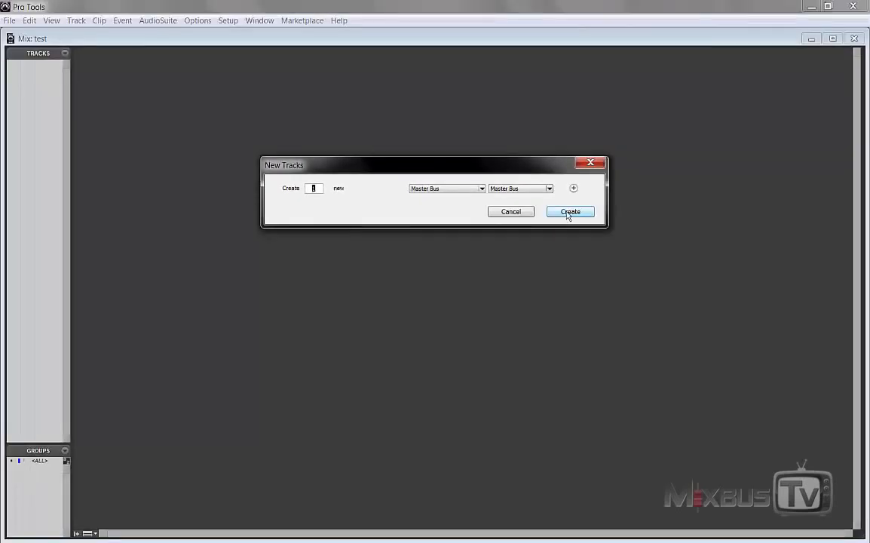
left_click(660, 227)
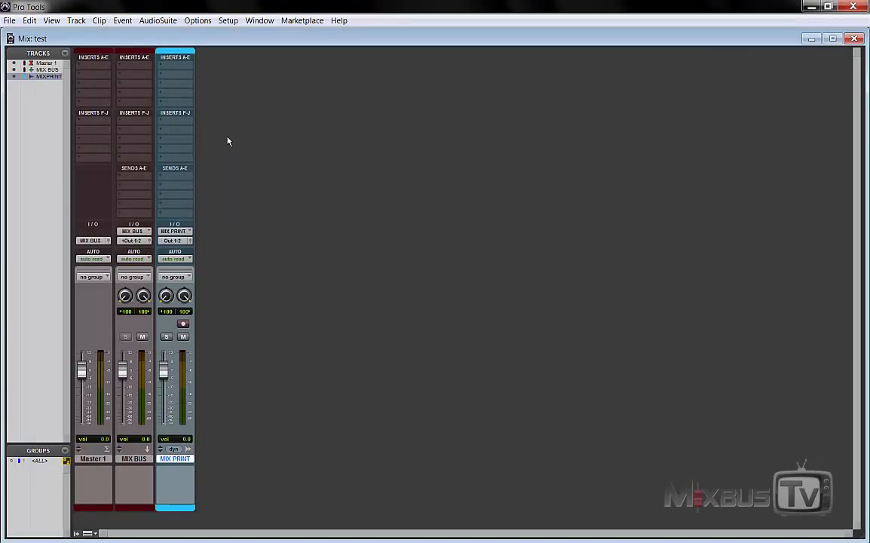
- Load the SSL channel plug-in into the first insert slot of the MIX BUS track
left_click(133, 63)
left_click(178, 98)
left_click(367, 94)
- Start saving the session as a template with a custom location, creating and opening a Mixbus SSL folder in Track Presets
left_click(10, 20)
left_click(50, 123)
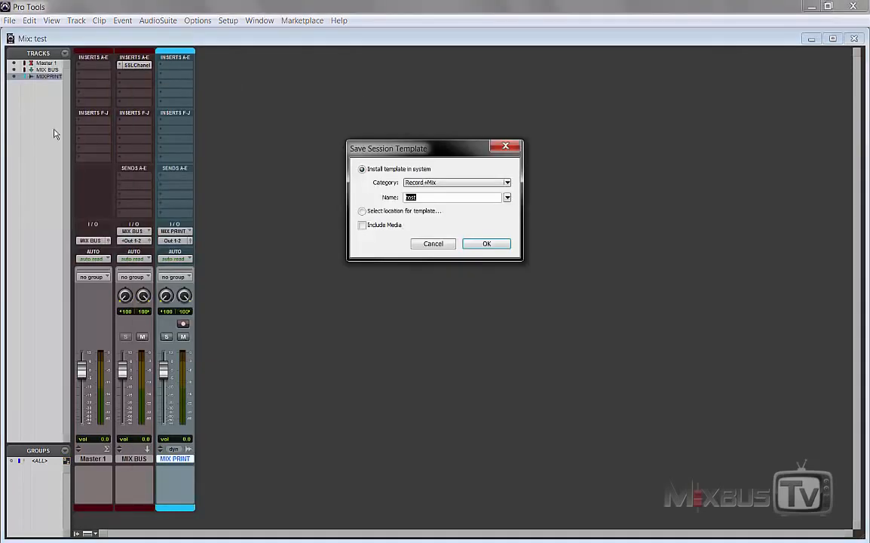
left_click(401, 212)
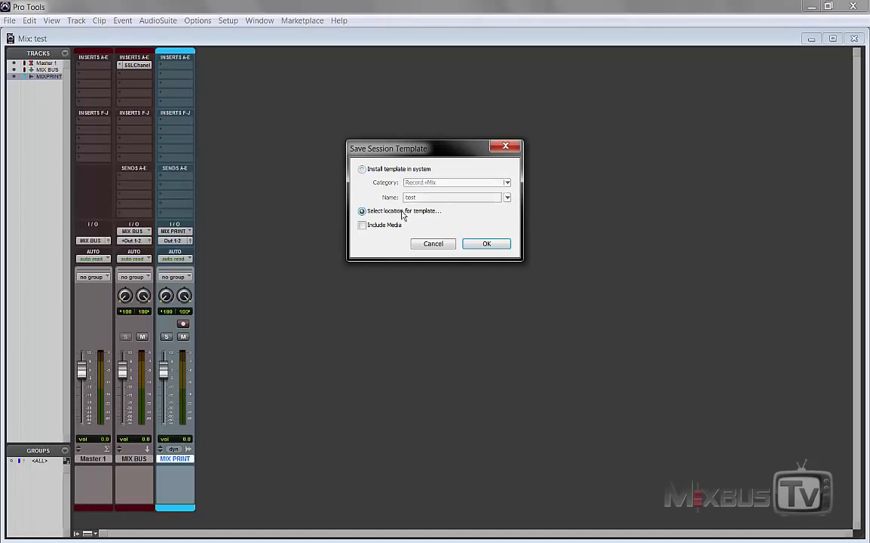
left_click(487, 244)
right_click(370, 285)
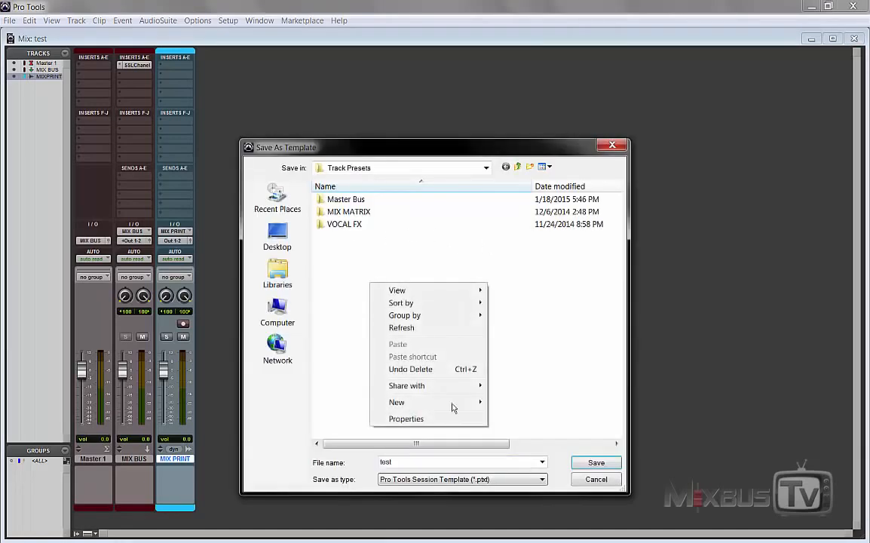
mouse_move(481, 402)
left_click(515, 404)
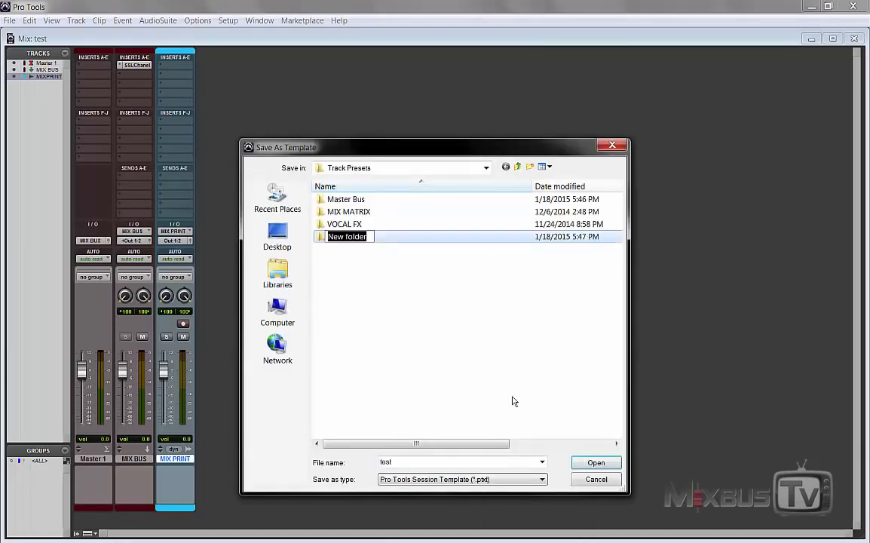
type("Mixbus ")
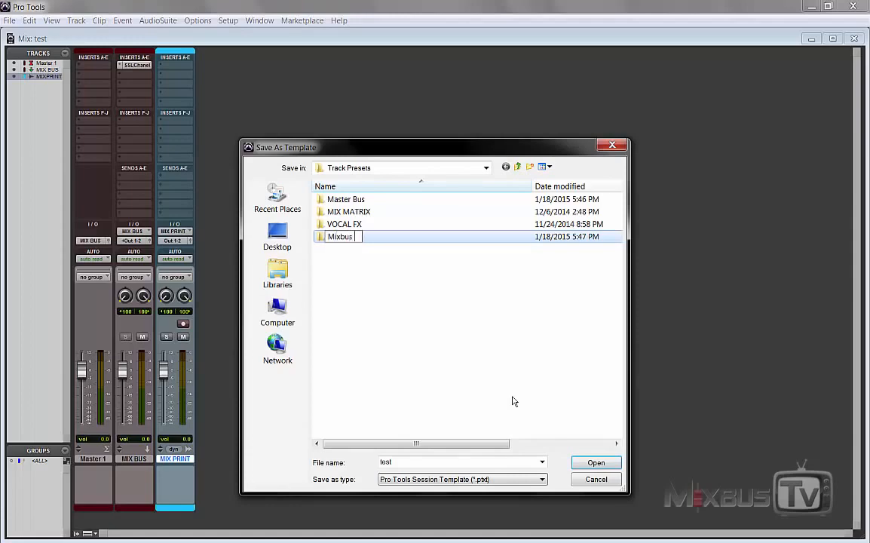
type("SSL")
key("Return")
double_click(381, 237)
- Save the session template in the Mixbus SSL folder under the file name Mixbus SSL
double_click(401, 462)
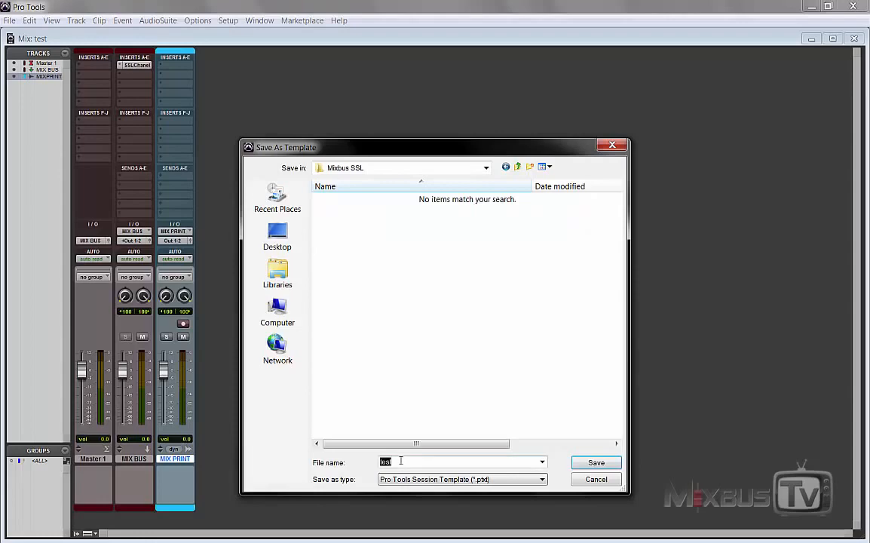
type("Mixbus SSL")
key("Return")
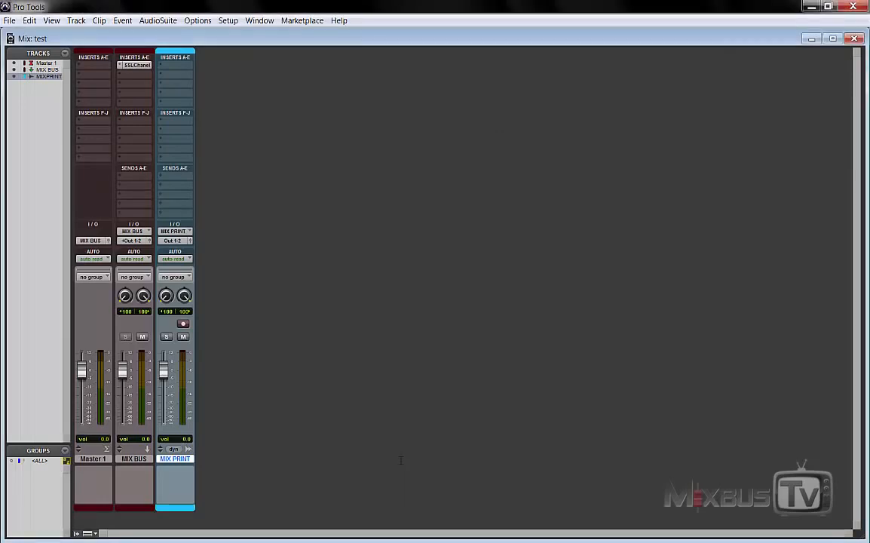
- Select the Master 1, MIX BUS and MIX PRINT tracks together and delete them
left_click(94, 458, "shift")
right_click(100, 457)
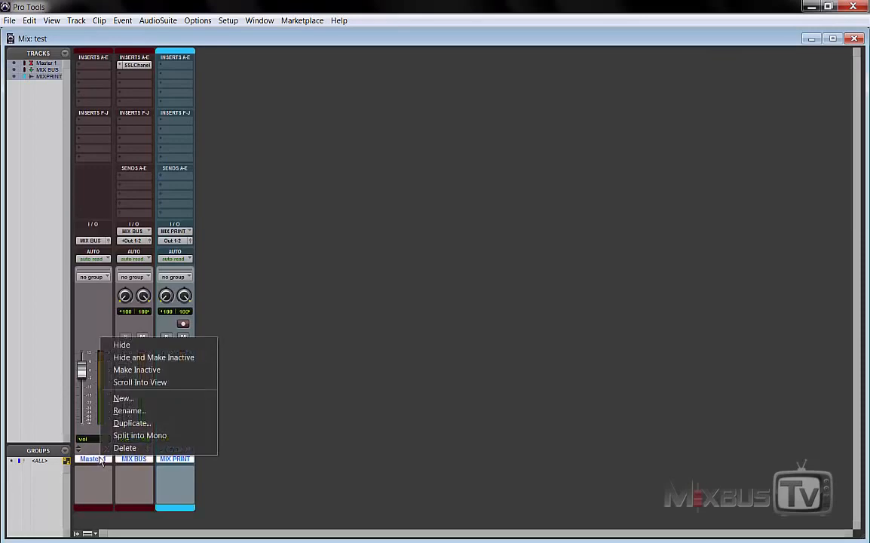
left_click(131, 448)
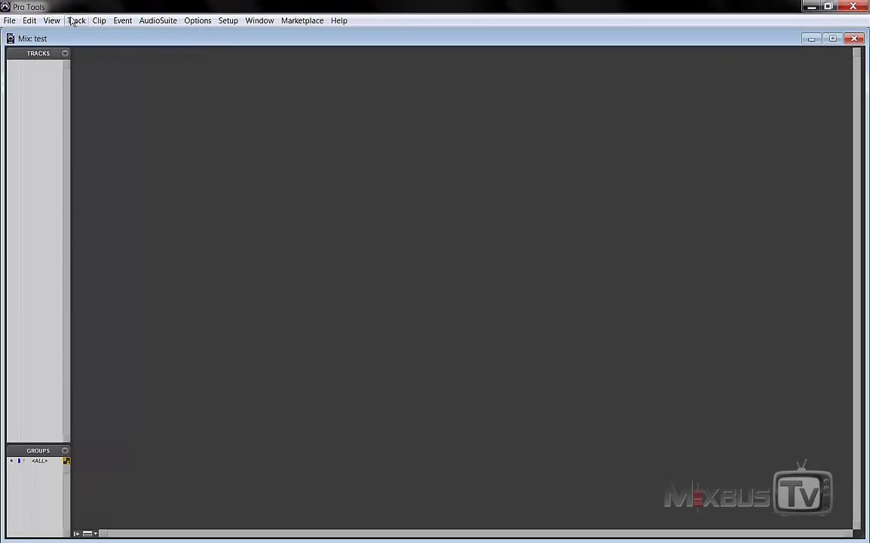
- Create one set of Mixbus SSL preset tracks in the empty session
left_click(77, 21)
left_click(60, 22)
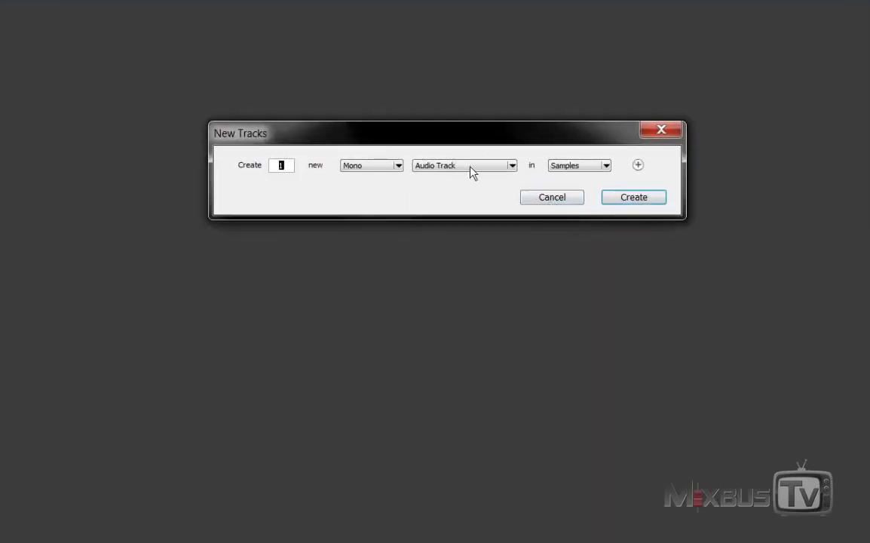
left_click(469, 169)
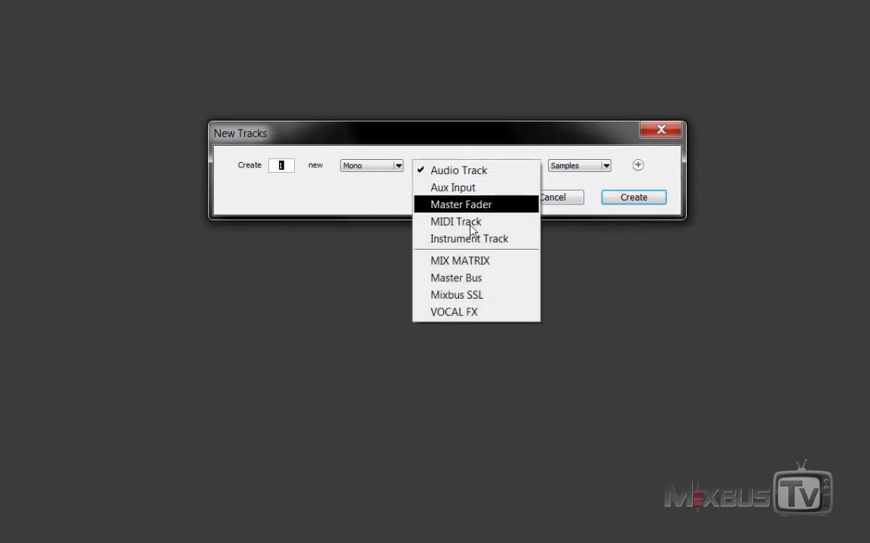
left_click(493, 297)
left_click(634, 196)
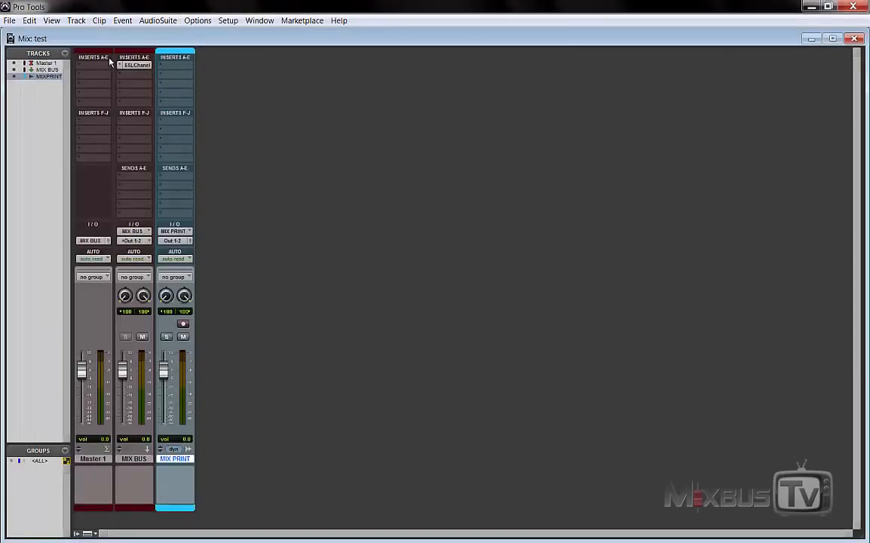